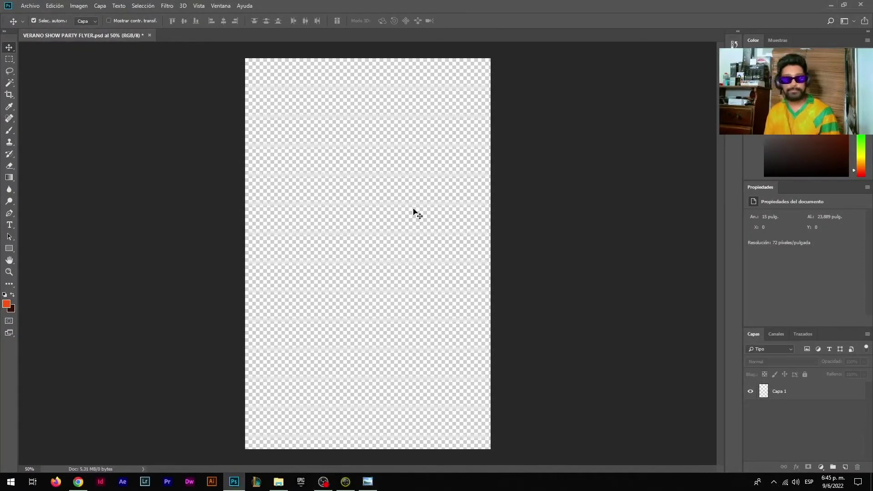
- Put the empty layer into a new group named FONDO with a red label
left_click_drag(805, 393, 832, 467)
double_click(789, 388)
type("FONDO")
right_click(791, 392)
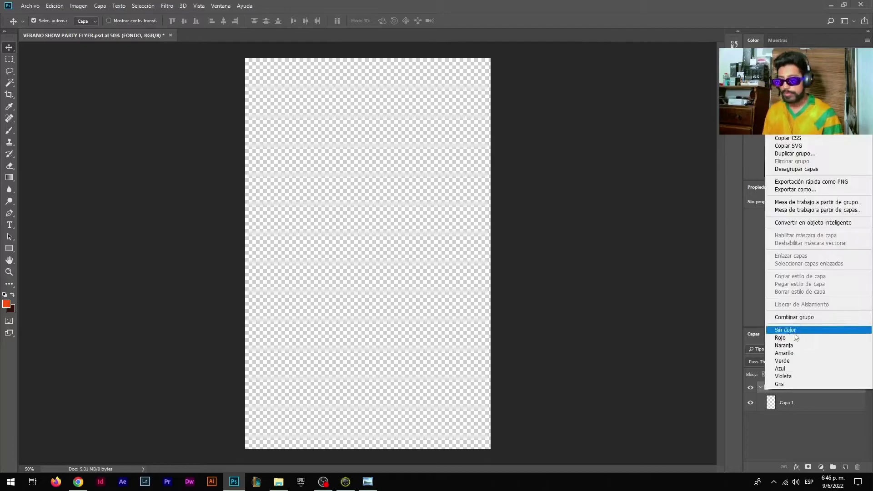
left_click(782, 339)
- Embed the beach sand image and move it toward the bottom of the flyer
left_click(30, 5)
left_click(54, 185)
double_click(598, 136)
left_click_drag(464, 242, 447, 328)
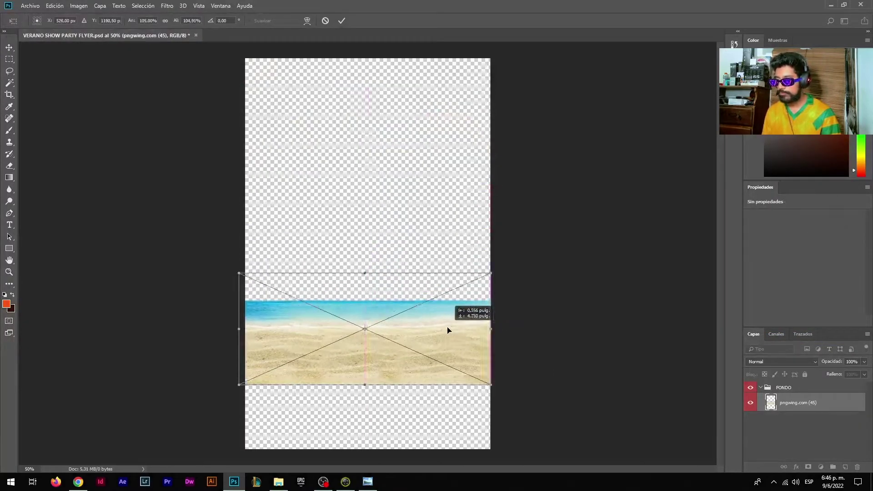
left_click(341, 20)
- Embed the sea water image and shift water and sand down to the bottom edge
left_click(30, 5)
left_click(55, 178)
left_click(601, 396)
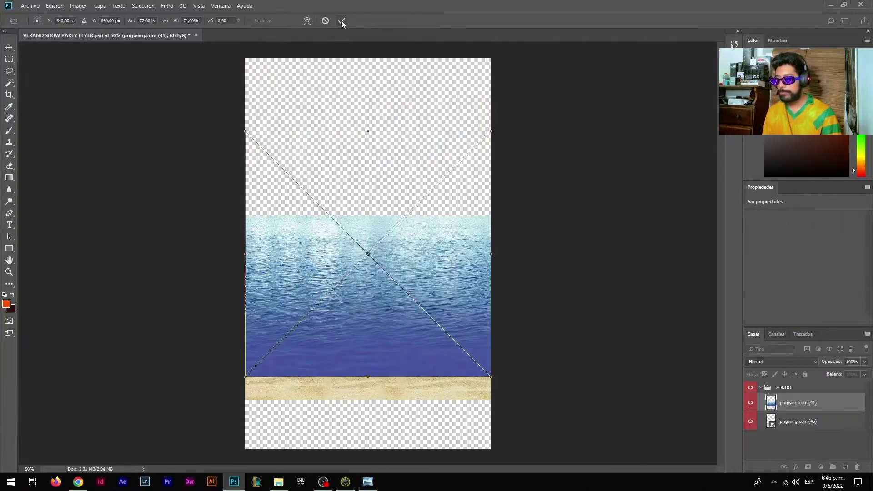
key("Return")
left_click_drag(404, 291, 403, 339)
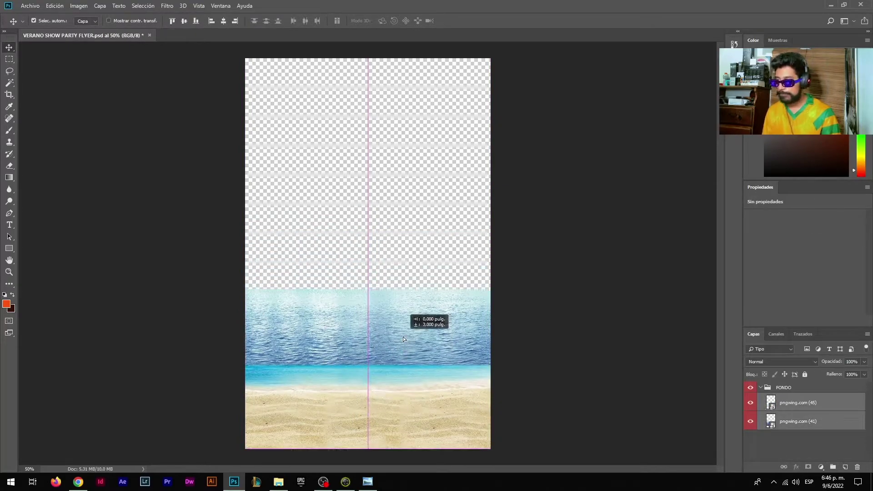
- Darken the beach sand layer with a Curves adjustment
left_click(798, 402)
left_click(79, 6)
left_click(204, 44)
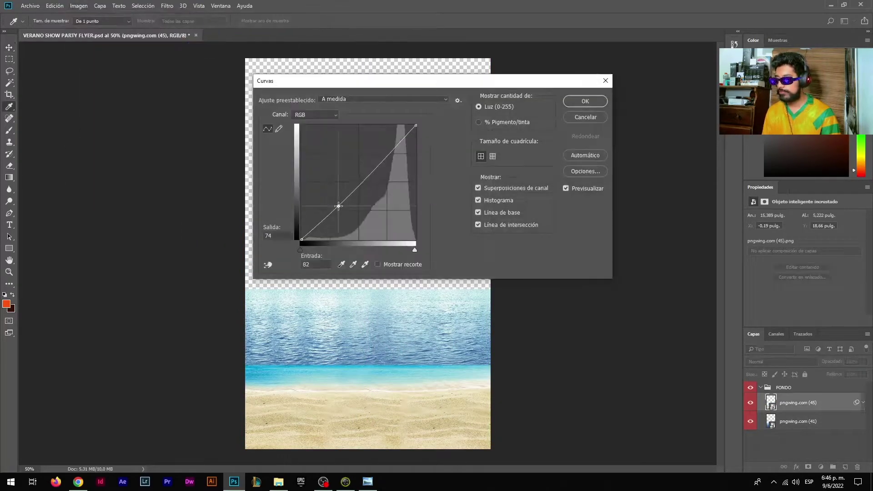
left_click_drag(343, 197, 344, 211)
left_click(585, 101)
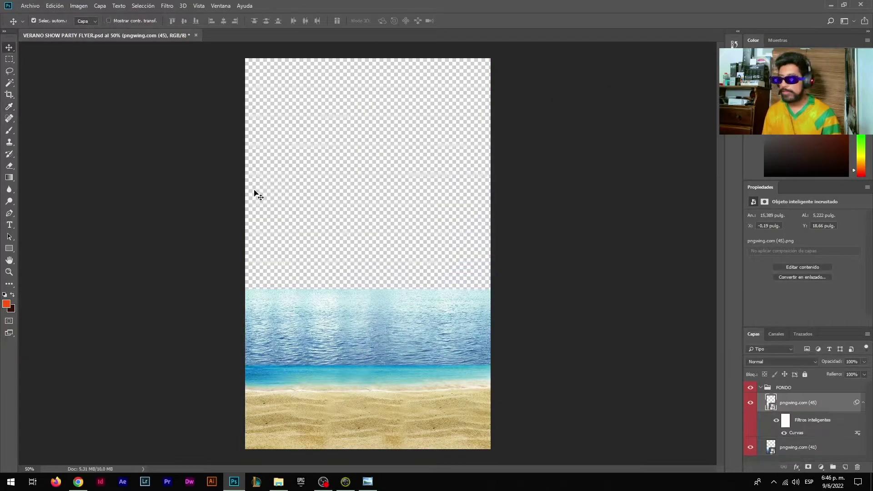
- Rasterize the sand layer and set the Eraser brush to 83 px
left_click(637, 382)
key("Return")
right_click(323, 253)
left_click_drag(400, 261, 384, 261)
key("Return")
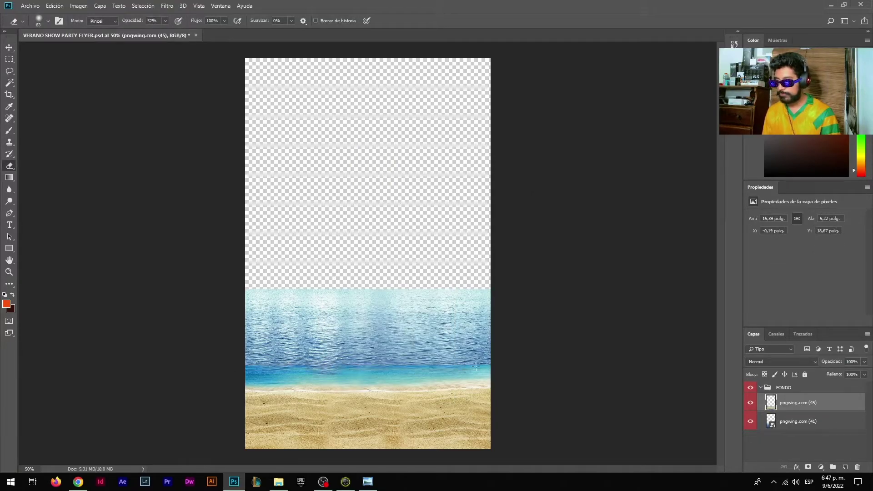
- Embed the aga wave image, enlarge it and move it onto the shoreline
left_click(30, 5)
left_click(64, 178)
double_click(352, 75)
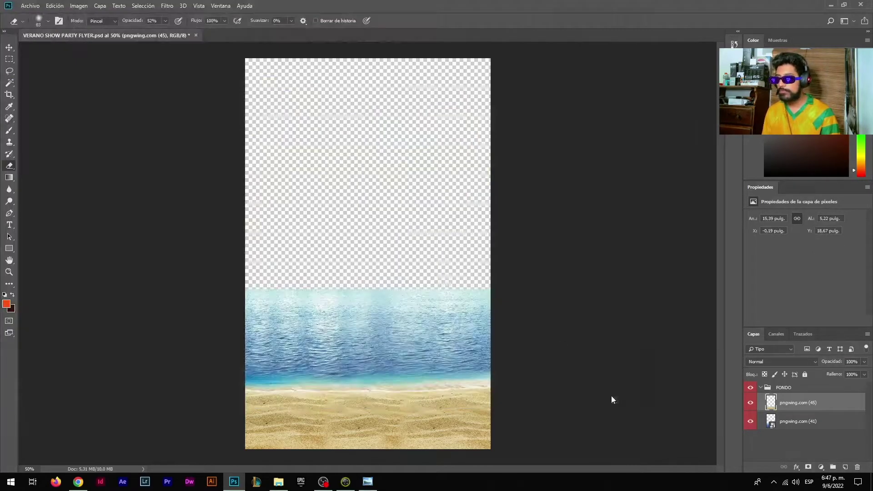
left_click_drag(369, 291, 376, 399)
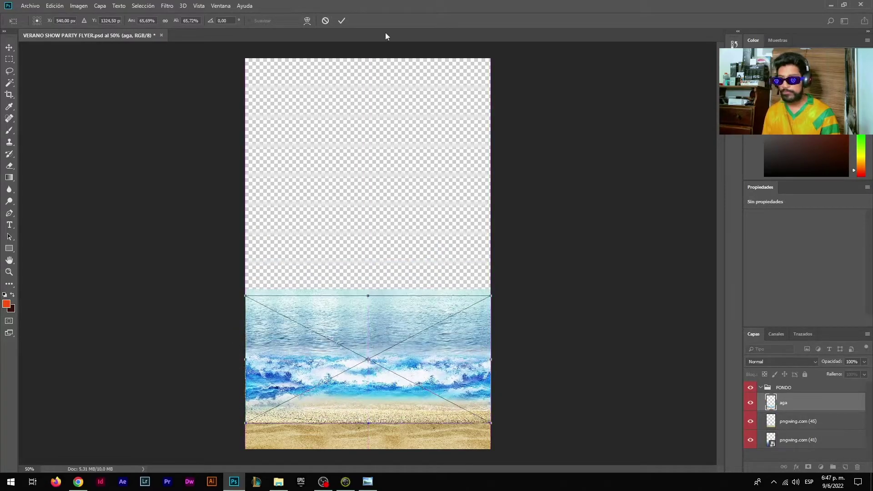
- Commit the aga waves, rasterize them and erase with a 117 px Eraser
left_click(342, 21)
key("e")
left_click(64, 187)
left_click(418, 185)
right_click(318, 322)
key("Return")
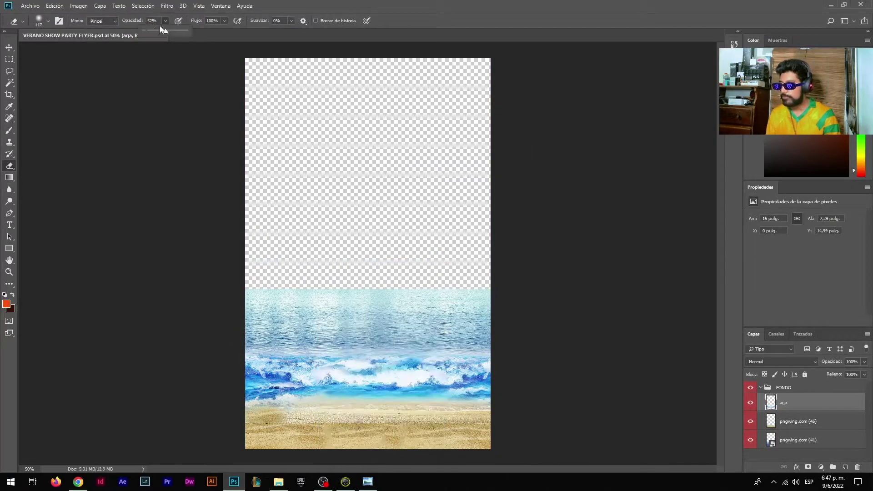
- Tone the sea water layer with a Brightness/Contrast adjustment
left_click(376, 347, "ctrl")
key("ctrl+m")
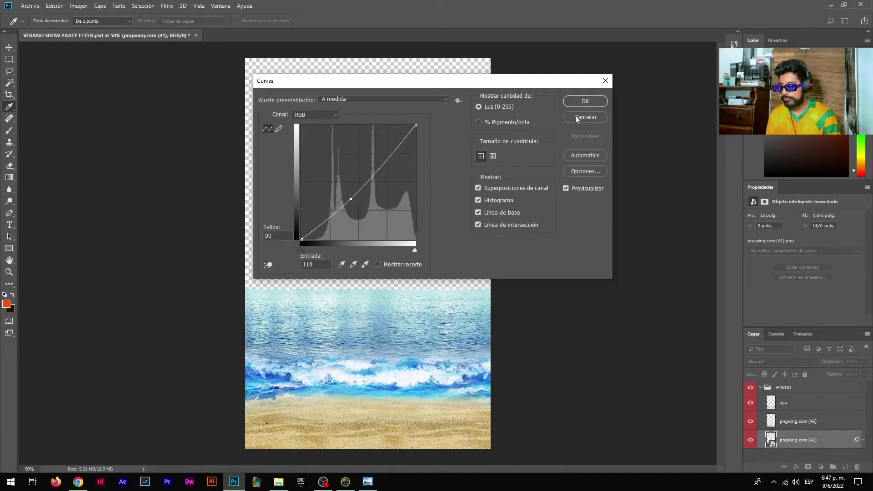
left_click(576, 119)
left_click(78, 5)
left_click(225, 31)
left_click_drag(406, 169, 421, 172)
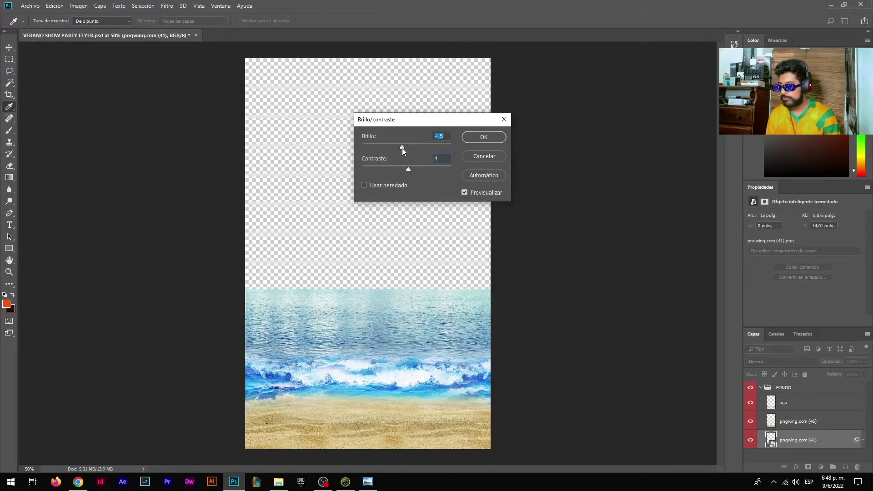
key("Escape")
- Add a new empty layer Capa 1 at the bottom of the stack
left_click(400, 343)
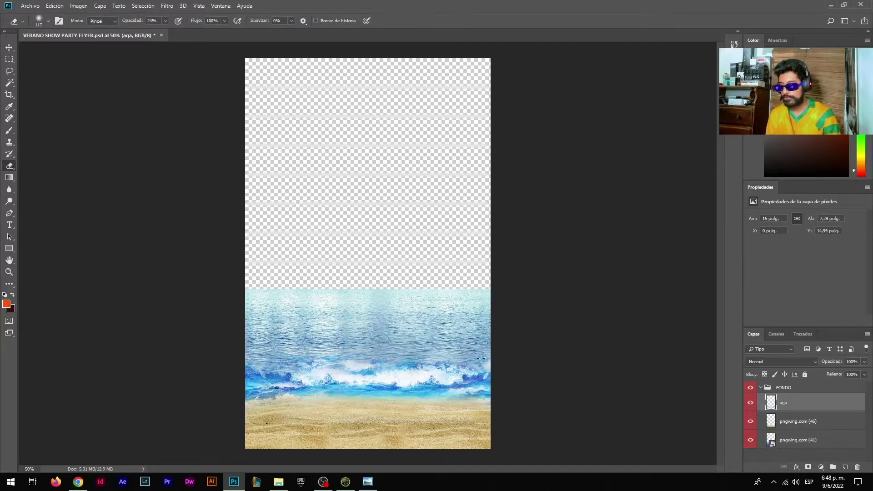
left_click(8, 47)
left_click(346, 218)
key("ctrl+shift+alt+n")
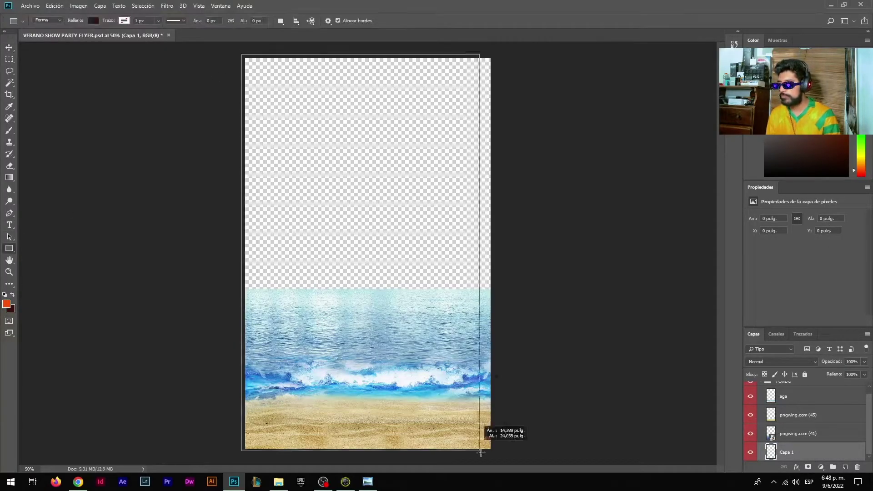
- Draw a full-canvas rectangle filled with a pink-to-coral linear gradient
left_click_drag(481, 452, 495, 456)
left_click(14, 50)
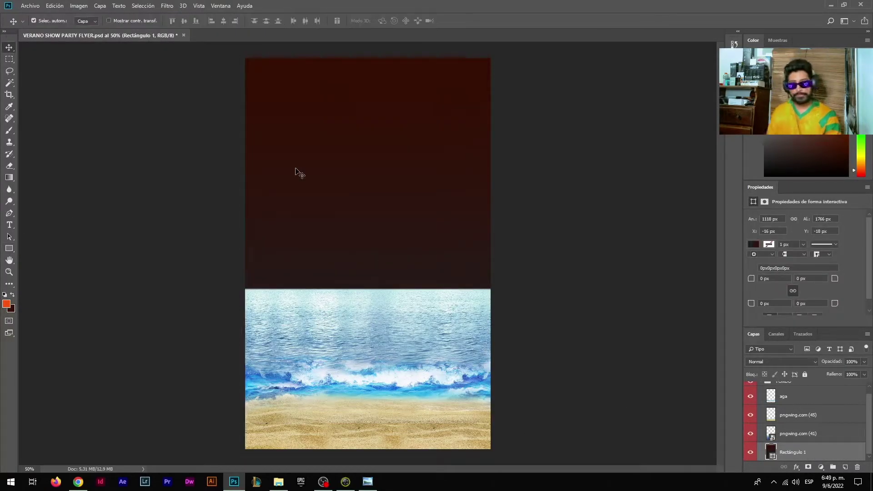
left_click(754, 245)
left_click(794, 262)
left_click(758, 297)
double_click(841, 355)
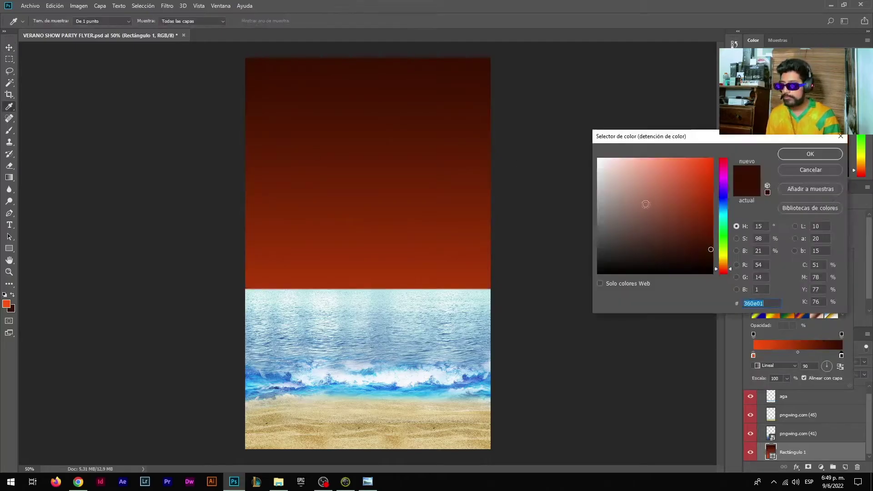
left_click(659, 220)
key("Return")
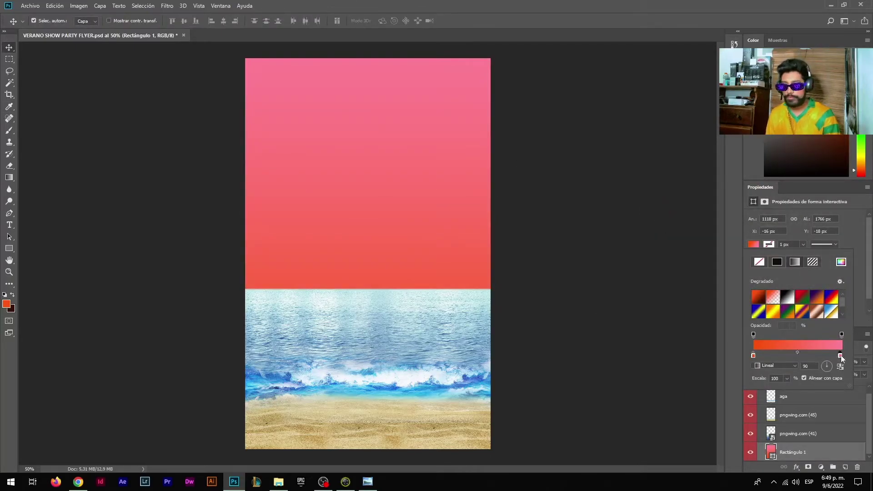
- Select a layer inside the FONDO group and start placing another image
left_click(761, 388)
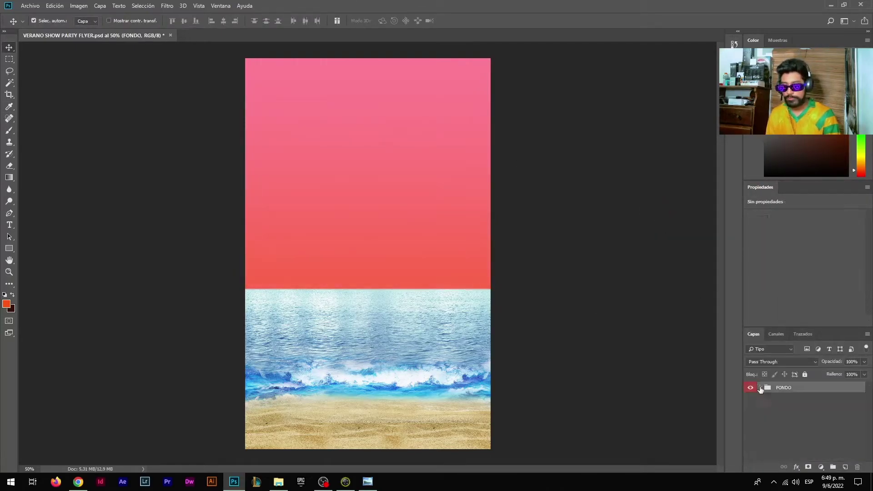
left_click(760, 387)
left_click(798, 439)
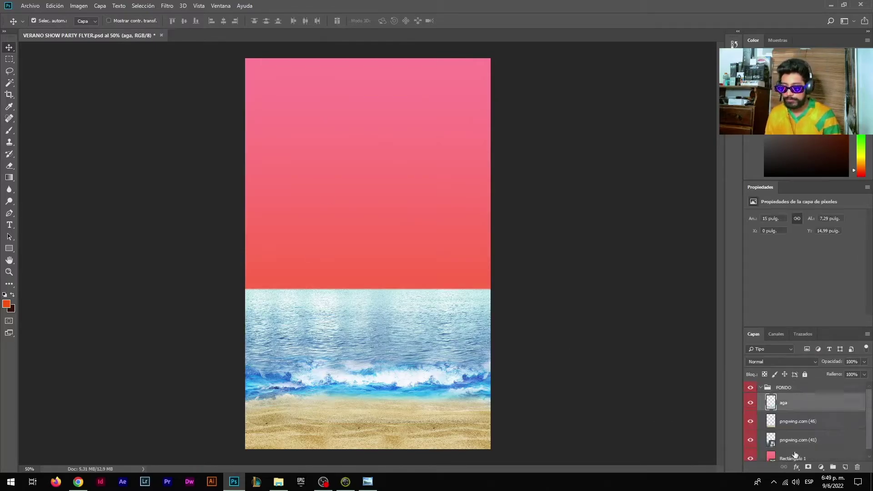
left_click(30, 5)
- Embed the pngwing.com (43) sunset image on the horizon
left_click(68, 176)
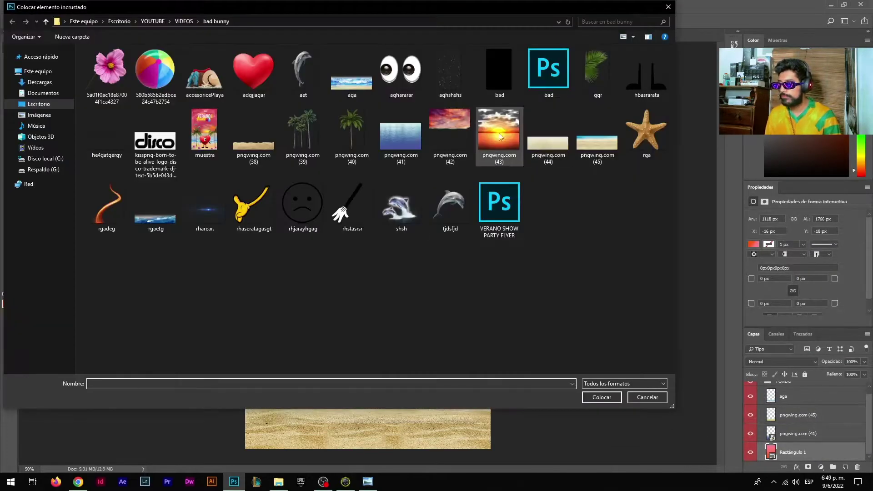
double_click(503, 128)
mouse_move(430, 234)
left_mouse_down()
mouse_move(467, 253)
mouse_move(429, 261)
left_mouse_up()
key("Return")
- Rasterize the sunset and erase its clouds with a 185 px Eraser into the pink sky
key("e")
left_click(314, 186)
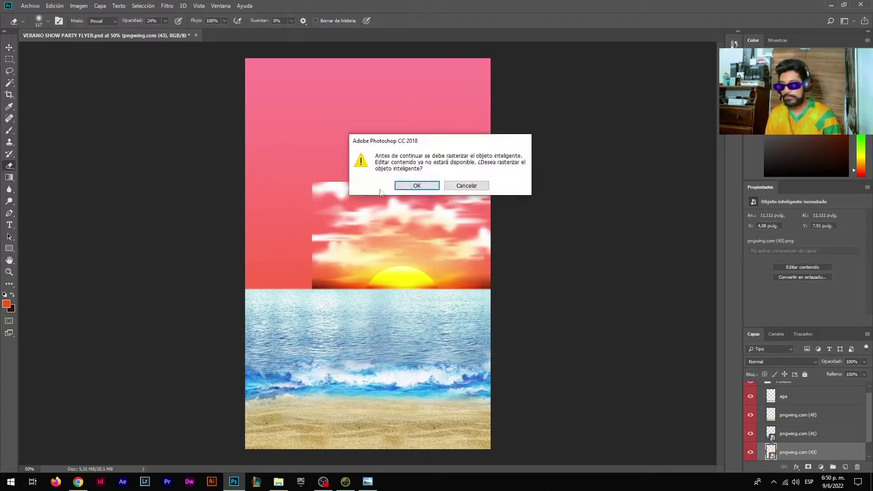
key("Return")
left_click_drag(314, 186, 347, 193)
right_click(319, 188)
left_click_drag(400, 210, 406, 211)
key("Return")
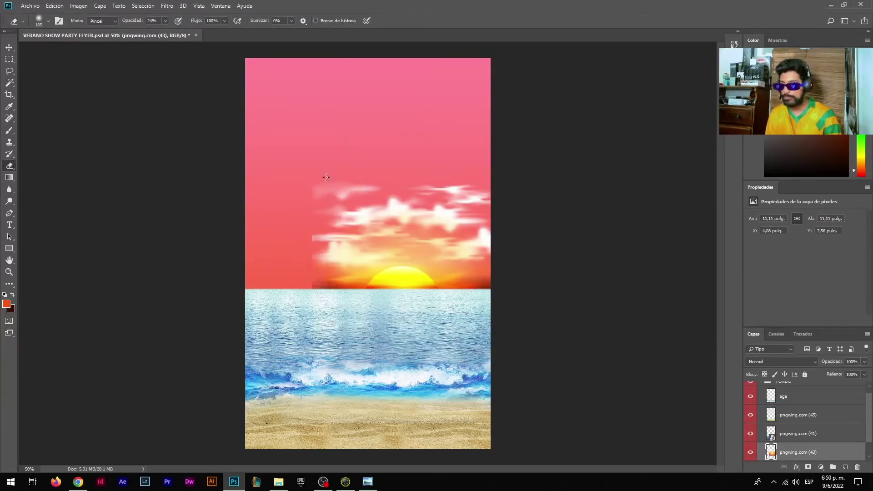
left_click_drag(335, 251, 422, 192)
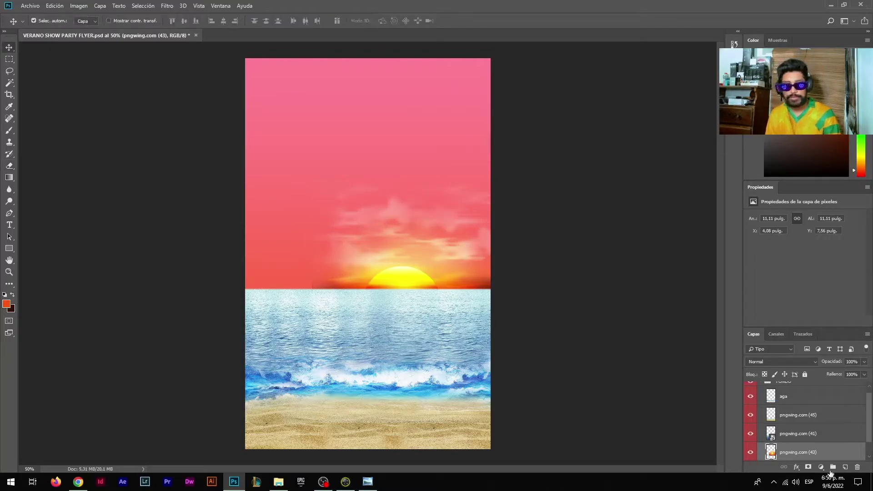
- On a new layer, brush a faint orange glow at 8% opacity along the horizon
key("ctrl+shift+alt+n")
key("b")
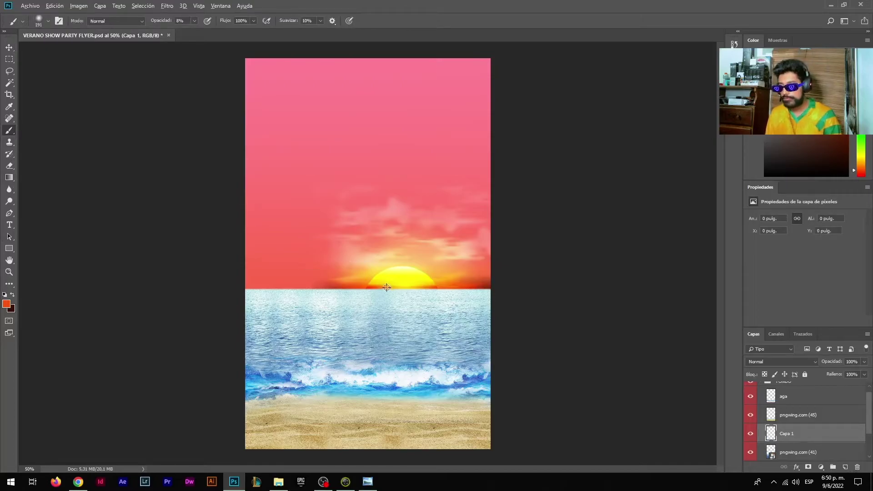
left_click_drag(402, 290, 211, 298)
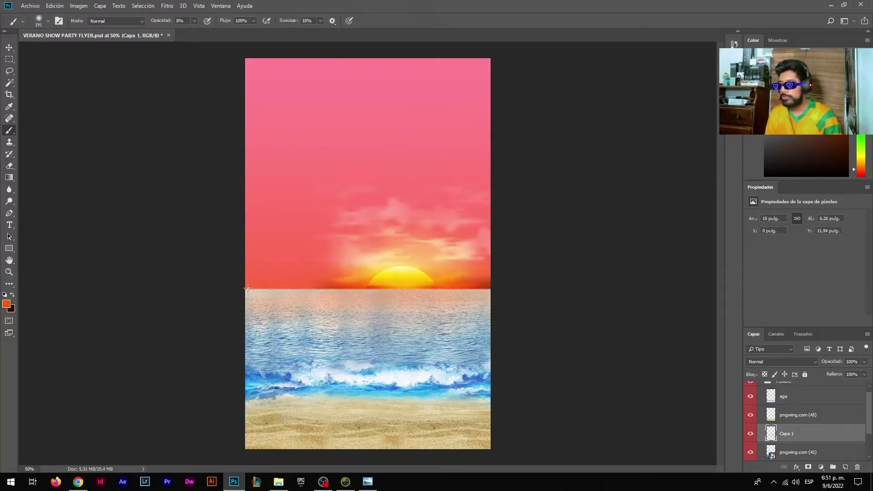
left_click(825, 416)
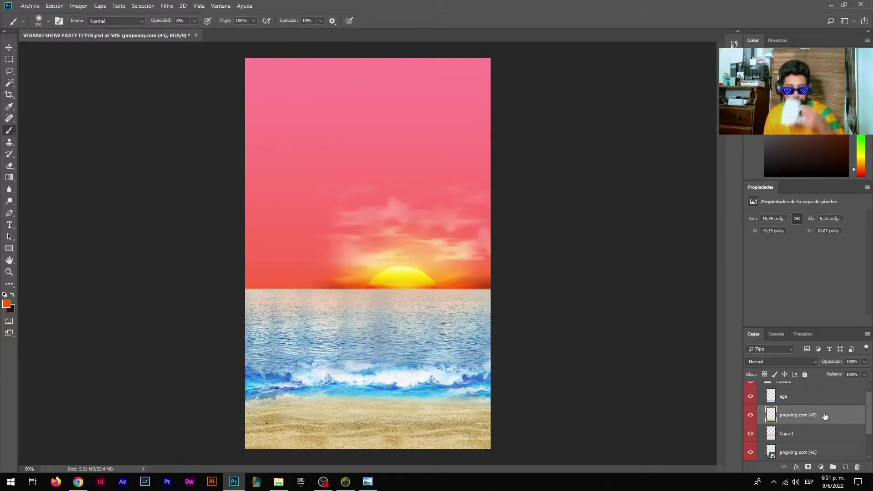
scroll(827, 409, "up", 1)
left_click(835, 407)
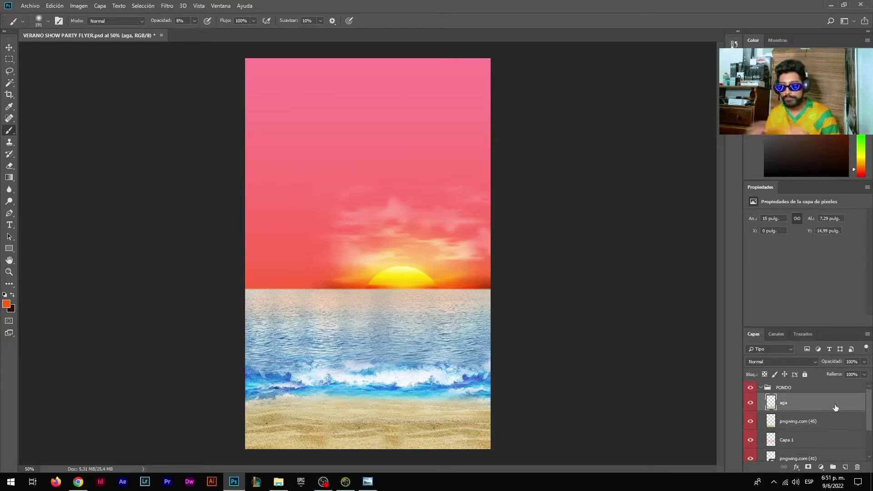
- Embed the pngwing.com (42) cloud image above the sunset layer at the top of the canvas
scroll(835, 407, "down", 2)
left_click(828, 433)
left_click(30, 5)
left_click(50, 174)
left_click(450, 144)
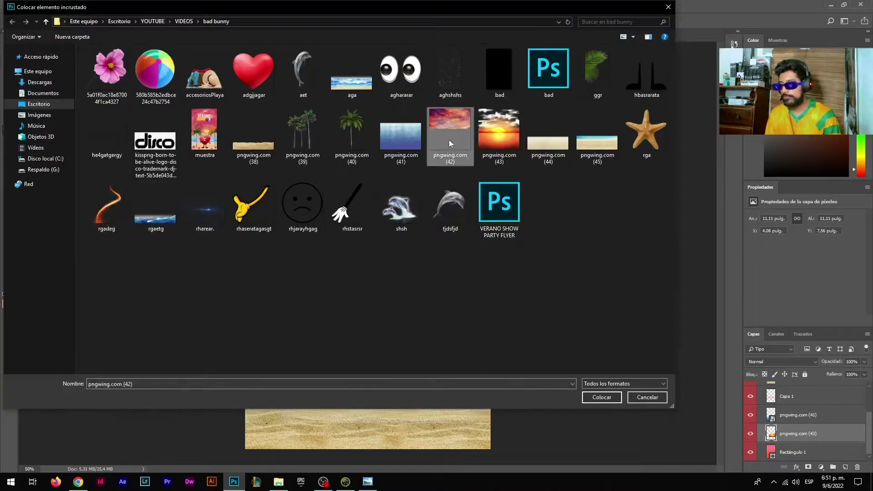
double_click(449, 144)
left_click_drag(399, 191, 399, 109)
key("Return")
- Set the clouds to Luminosidad blending at 41% opacity and enlarge them across the sky
left_click(779, 361)
left_click(764, 356)
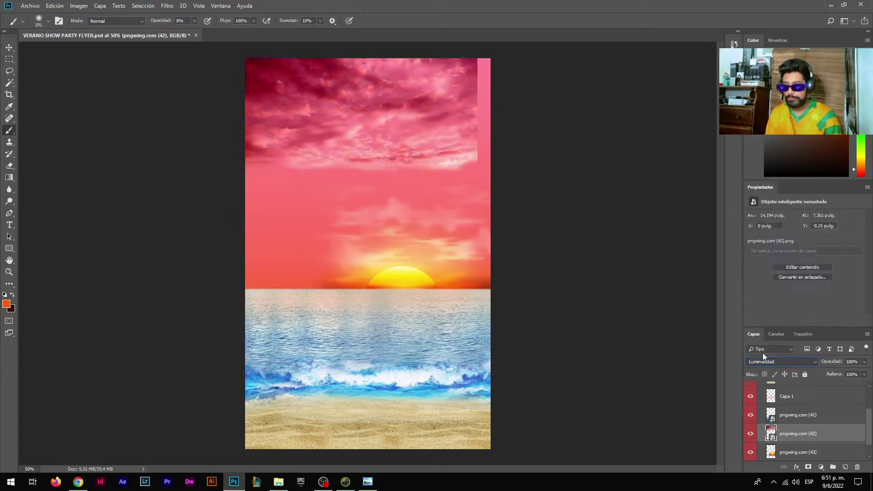
left_click_drag(864, 362, 854, 377)
key("ctrl+t")
left_click_drag(245, 268, 218, 306)
key("Return")
key("e")
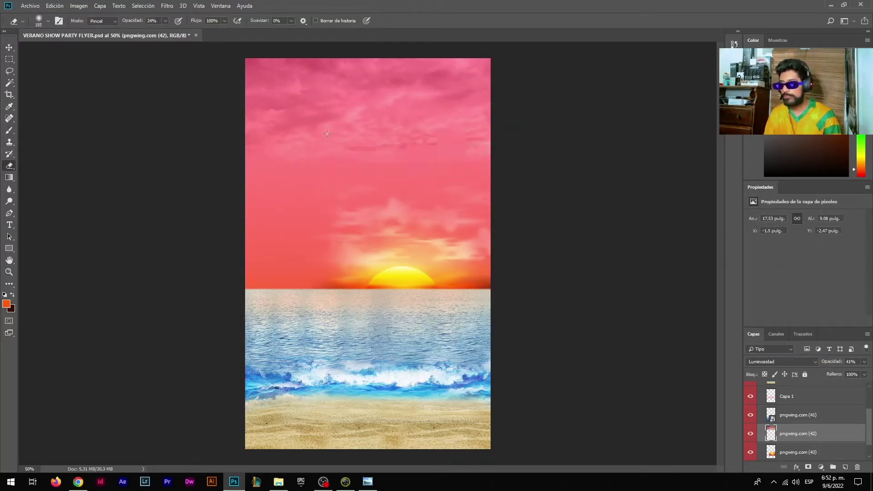
left_click(30, 6)
- Embed the rgadeg swoosh image and tilt it toward the top-left
left_click(50, 188)
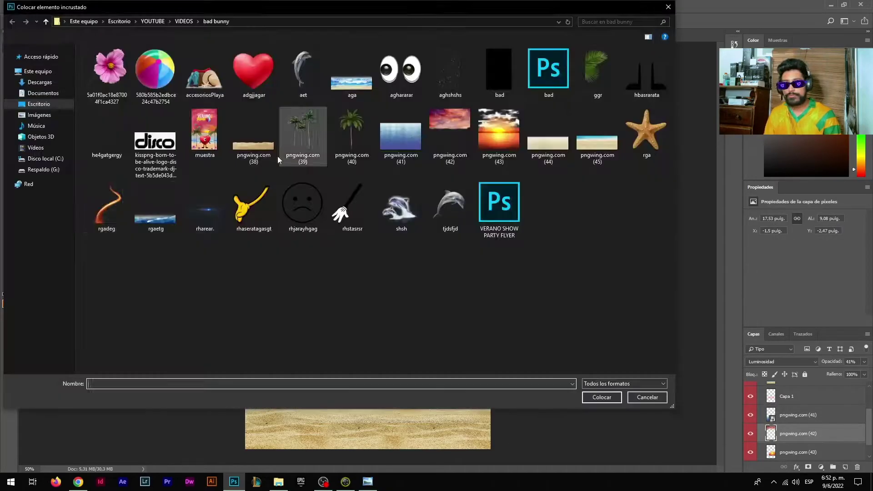
double_click(243, 201)
mouse_move(357, 173)
left_mouse_down()
mouse_move(300, 121)
mouse_move(409, 91)
left_mouse_up()
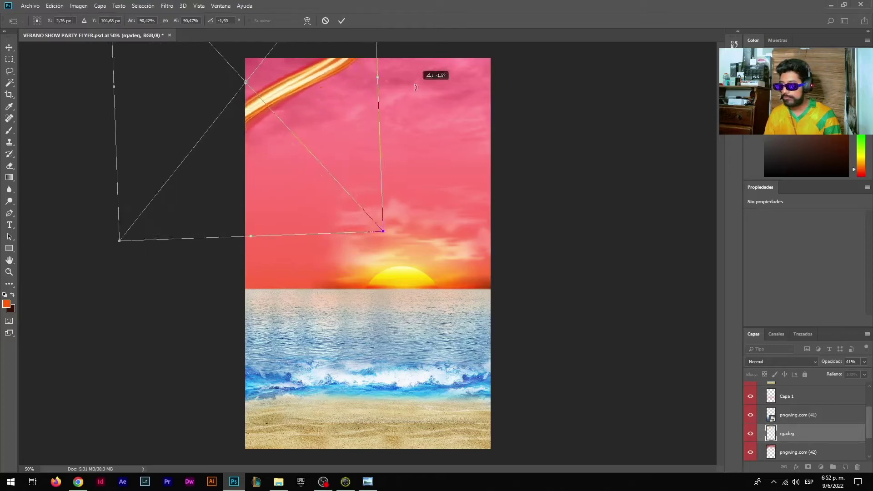
key("Return")
- Set the swoosh layer's blend mode to Luminosidad
key("Up")
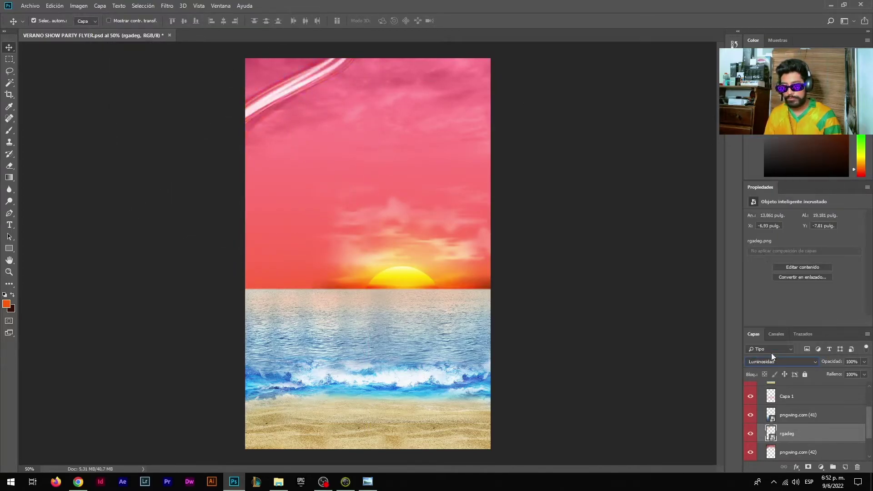
key("Up")
key("Up")
key("Up")
key("Up")
key("Up")
key("Up")
key("Up")
key("Up")
key("Up")
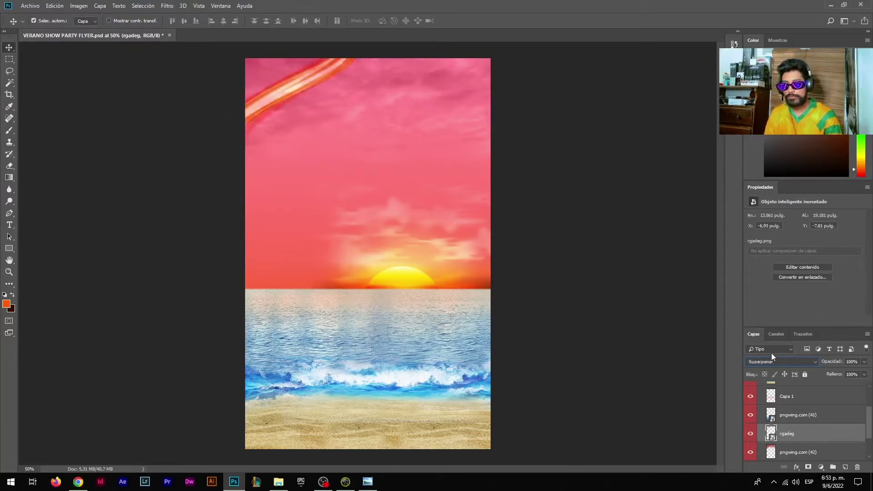
key("Up")
key("Up")
key("Up")
key("Up")
key("Up")
key("Up")
key("Up")
key("Up")
left_click(773, 362)
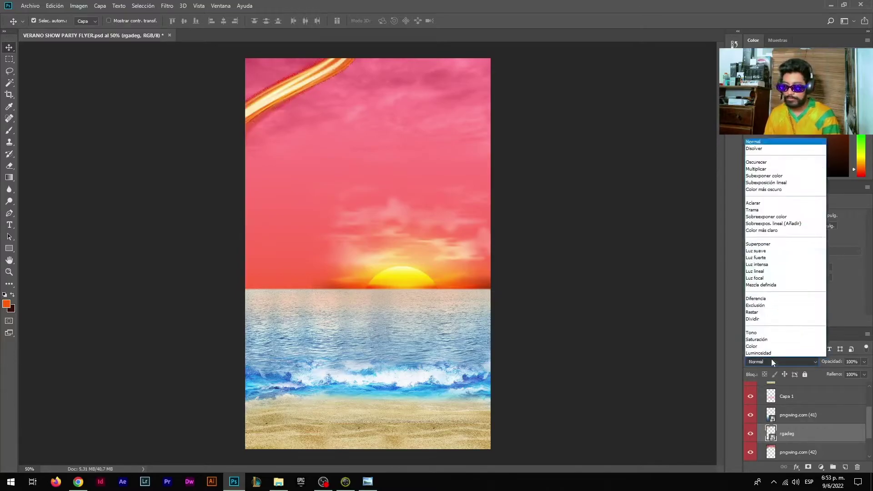
left_click(773, 252)
left_click(780, 362)
left_click(780, 359)
- Add two more swoosh copies, stretched and rotated across the sky
left_click_drag(417, 158, 365, 127, "alt")
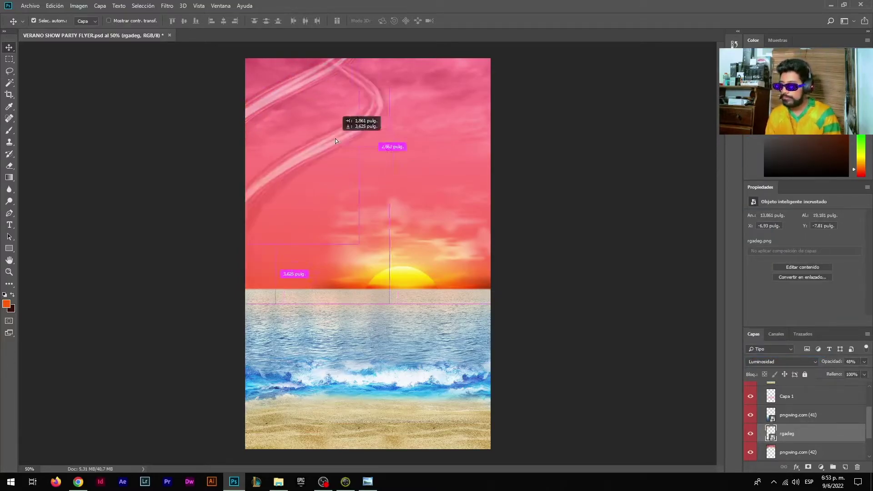
key("ctrl+t")
left_click_drag(419, 288, 448, 291)
mouse_move(565, 171)
left_mouse_down()
mouse_move(417, 109)
mouse_move(427, 150)
mouse_move(480, 199)
mouse_move(483, 164)
left_mouse_up()
key("Return")
key("ctrl+t")
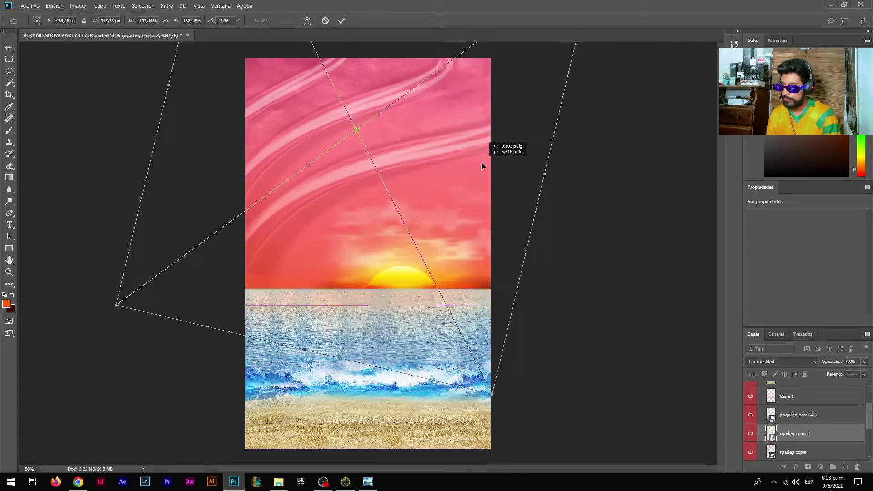
key("Return")
- Lower the swoosh opacity to 27%
left_click(864, 362)
left_click_drag(845, 372, 835, 372)
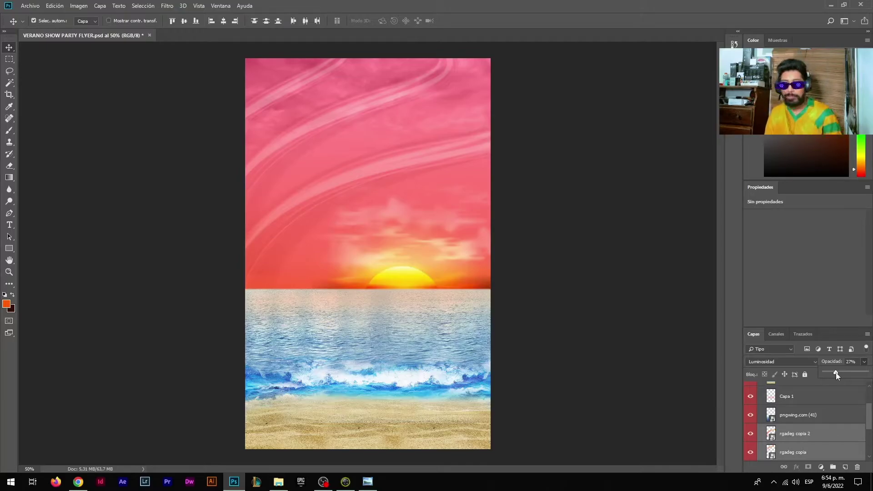
left_click(813, 410)
- Place the ggr palm leaves image and scale it into the top-left corner
scroll(813, 410, "up", 3)
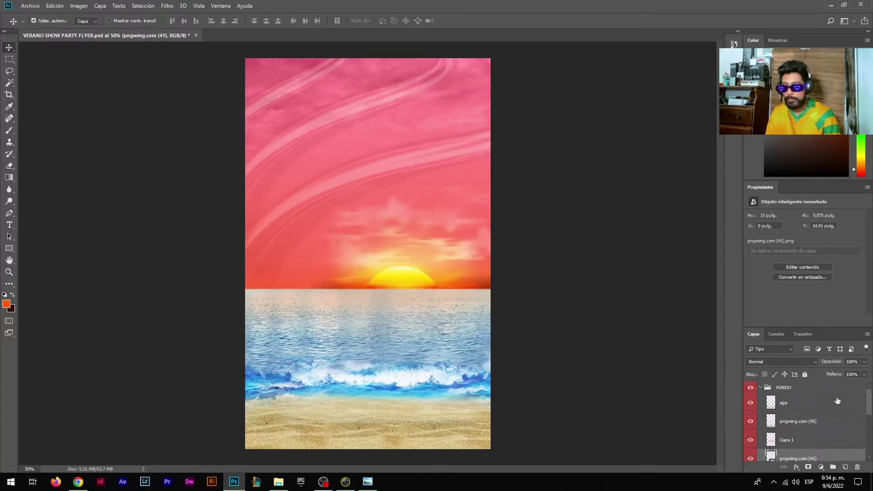
left_click(799, 403)
left_click(30, 5)
left_click(97, 178)
left_click(594, 394)
left_click_drag(414, 341, 312, 202)
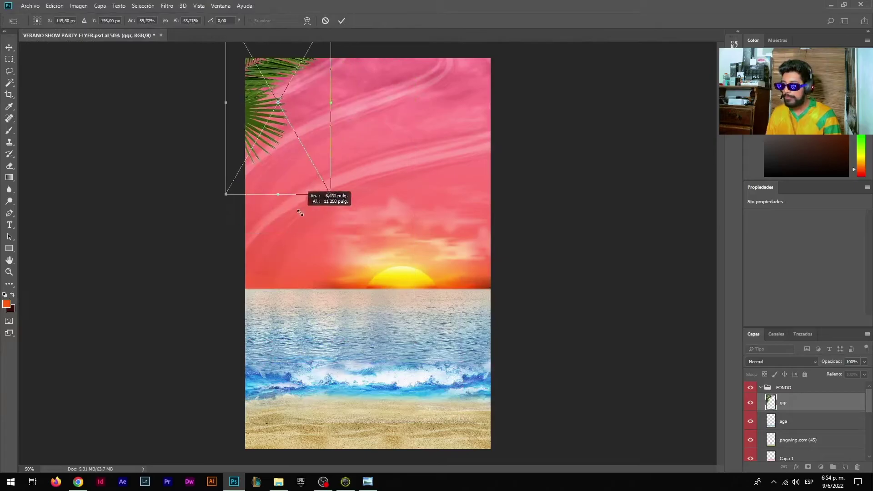
key("Return")
- Duplicate the palm leaves, rotate the copy into the top-right corner and lower its opacity
key("shift+alt+y")
key("ctrl+j")
key("ctrl+t")
left_click_drag(537, 136, 548, 76)
left_click_drag(427, 150, 470, 127)
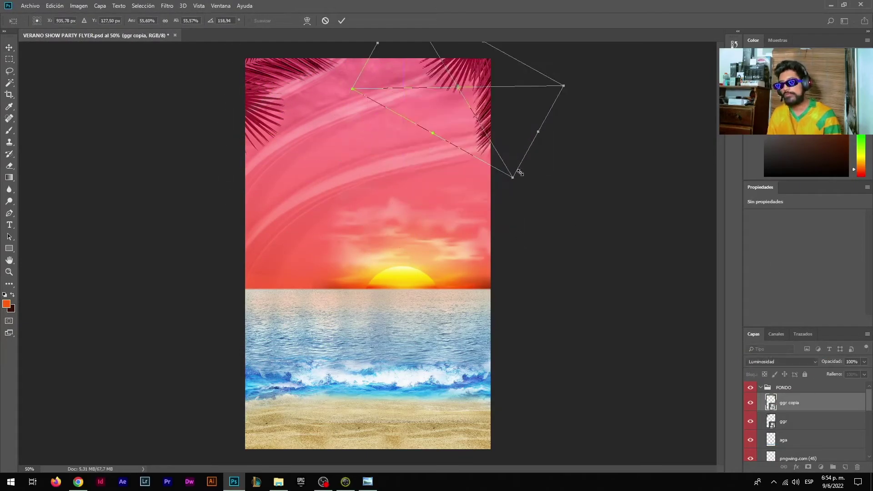
key("Return")
left_click(864, 362)
left_click_drag(865, 373, 853, 374)
key("alt+bracketleft")
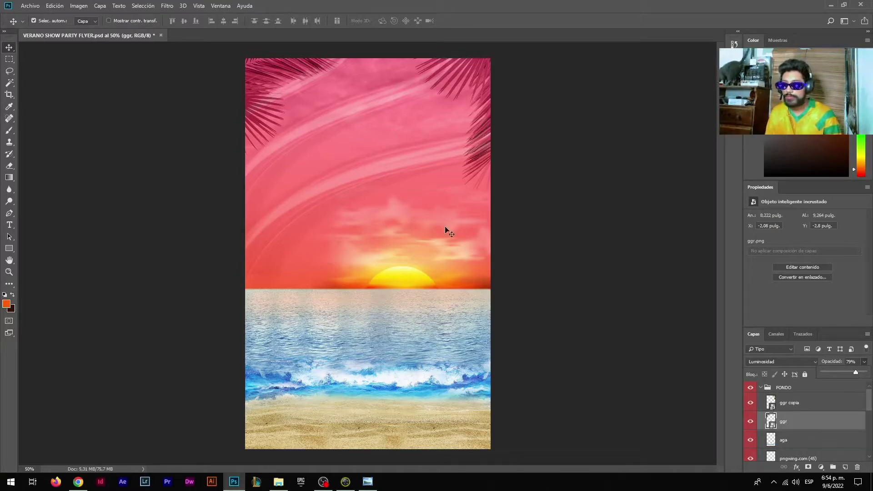
- Place the he4gatgergy bird flock just above the sun at 49% opacity
left_click(800, 401)
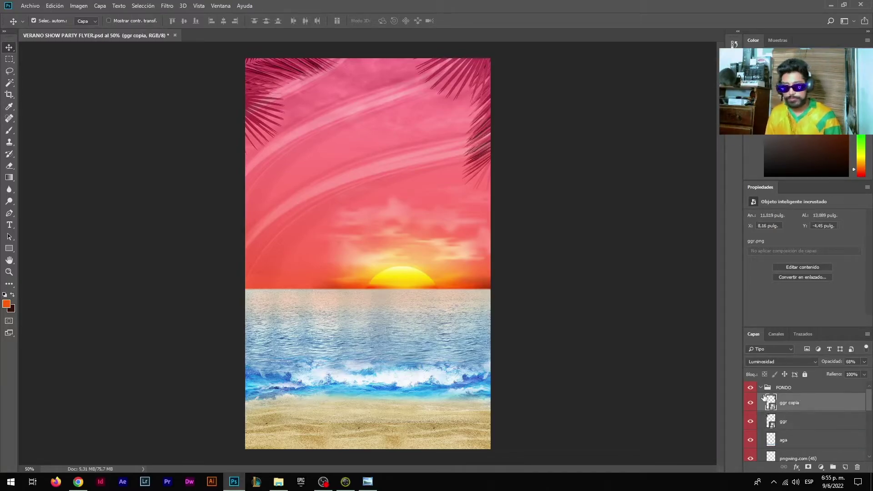
left_click(30, 5)
left_click(55, 173)
left_click(645, 396)
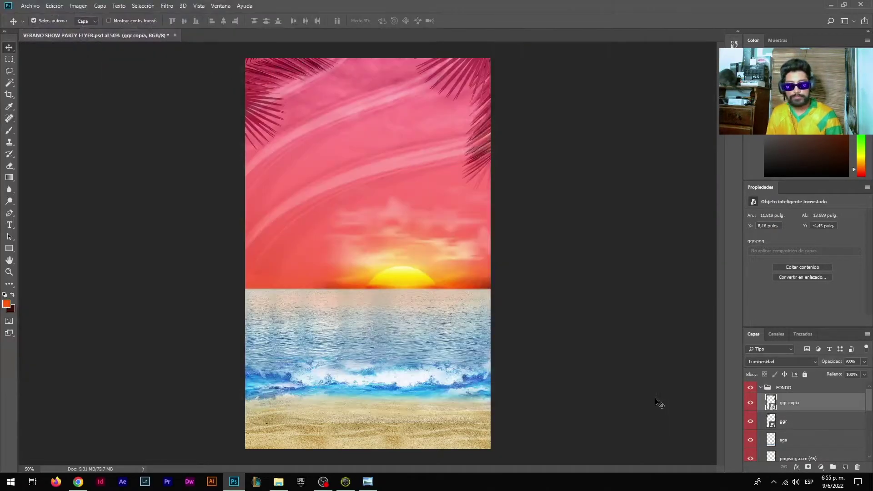
left_click(26, 6)
left_click(55, 174)
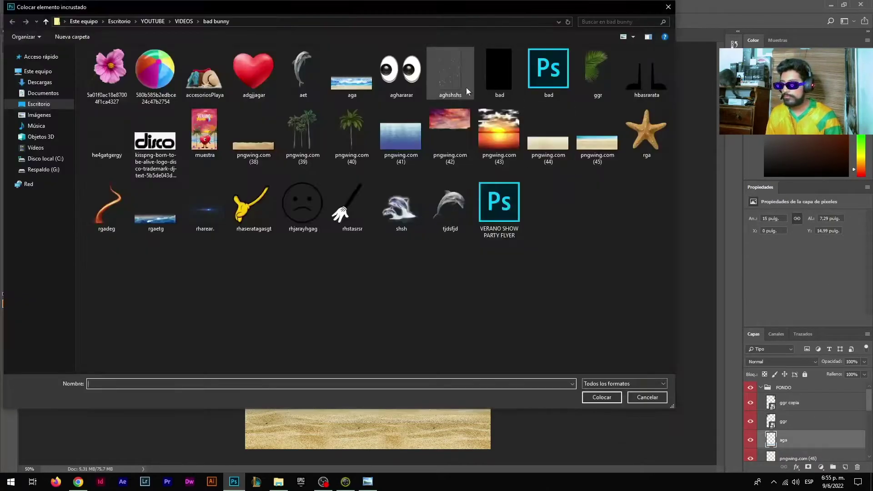
left_click(109, 129)
left_click(643, 397)
left_click_drag(450, 209, 423, 239)
left_click(341, 20)
left_click(863, 361)
left_click_drag(866, 371, 857, 372)
- Place the tjdsfjd dolphin image as an embedded layer
left_click(30, 6)
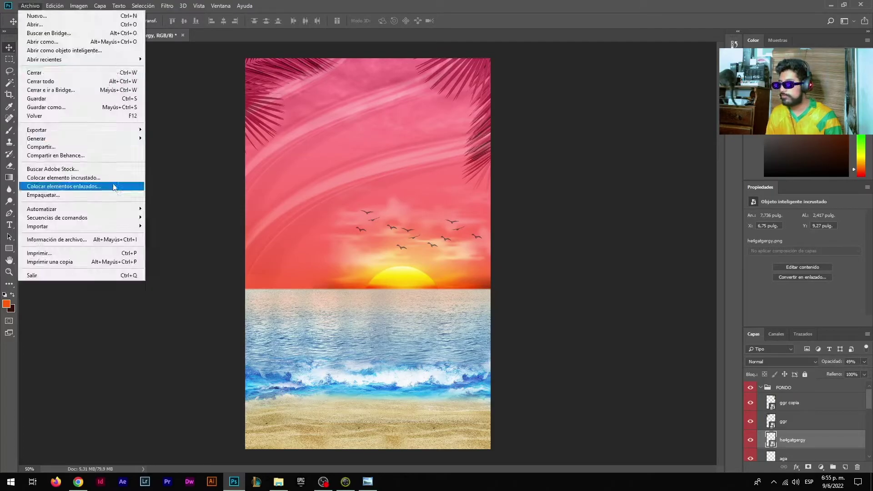
left_click(91, 184)
left_click(452, 205)
left_click(643, 396)
- Shrink the tjdsfjd dolphin into the left sky and give it a Motion Blur
left_click_drag(490, 142, 325, 293)
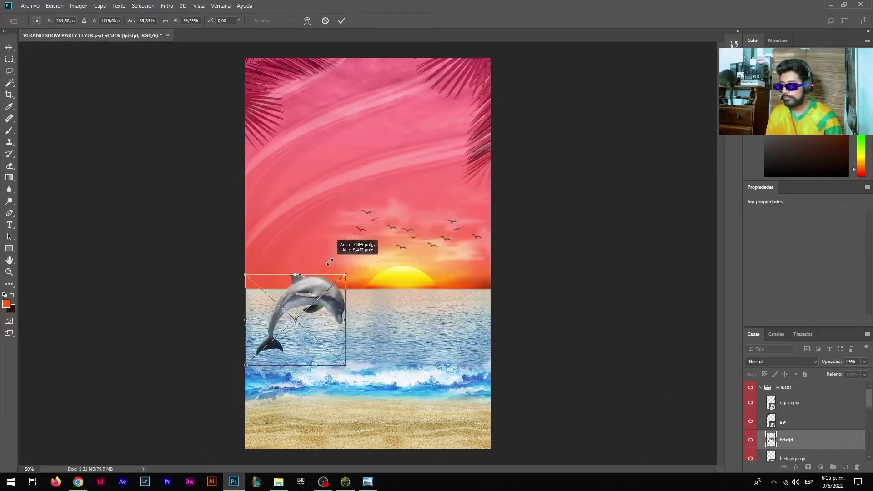
left_click_drag(303, 321, 300, 221)
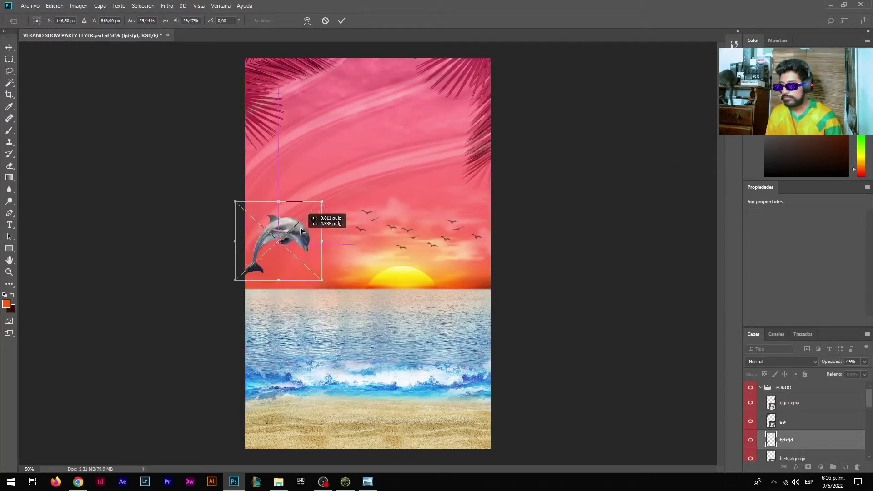
left_click(342, 21)
left_click(167, 5)
left_click(332, 143)
left_click_drag(608, 269, 616, 269)
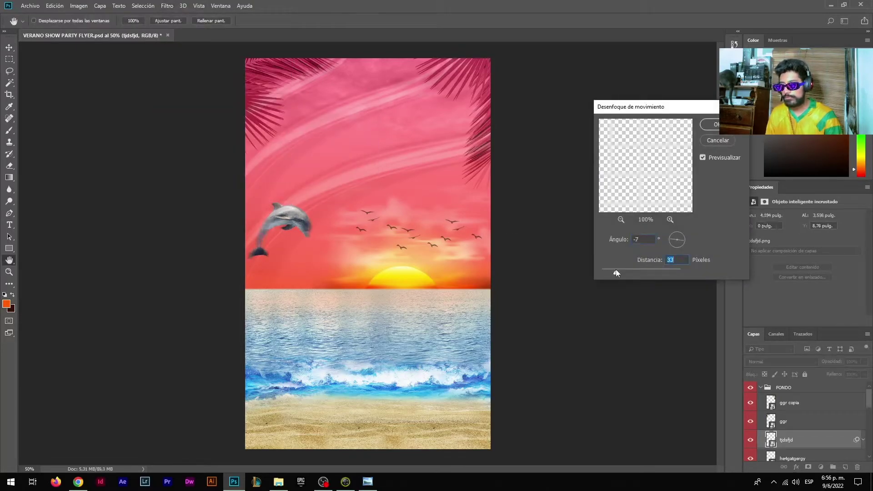
key("Return")
- Place the aet dolphin, scaled down and rotated to leap near the sun
left_click(30, 5)
left_click(97, 178)
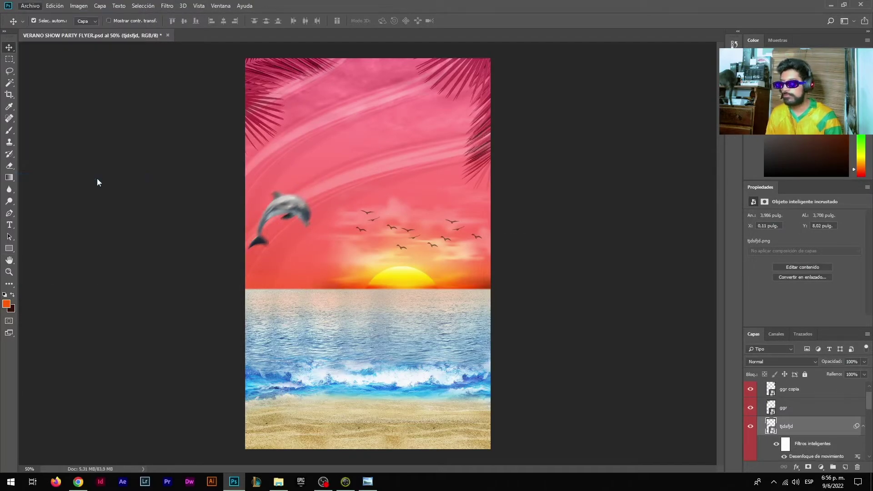
left_click(292, 74)
key("Return")
mouse_move(450, 110)
left_mouse_down()
mouse_move(325, 298)
mouse_move(334, 270)
mouse_move(351, 266)
left_mouse_up()
left_click_drag(319, 293, 320, 266)
key("Return")
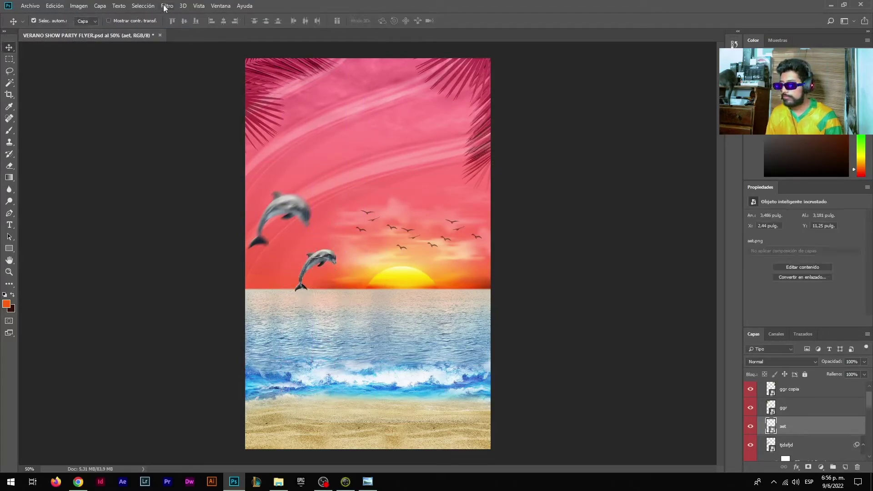
- Apply Motion Blur with distance 17 to the aet dolphin
left_click(167, 6)
left_click(318, 72)
left_click_drag(620, 274, 608, 274)
left_click(713, 125)
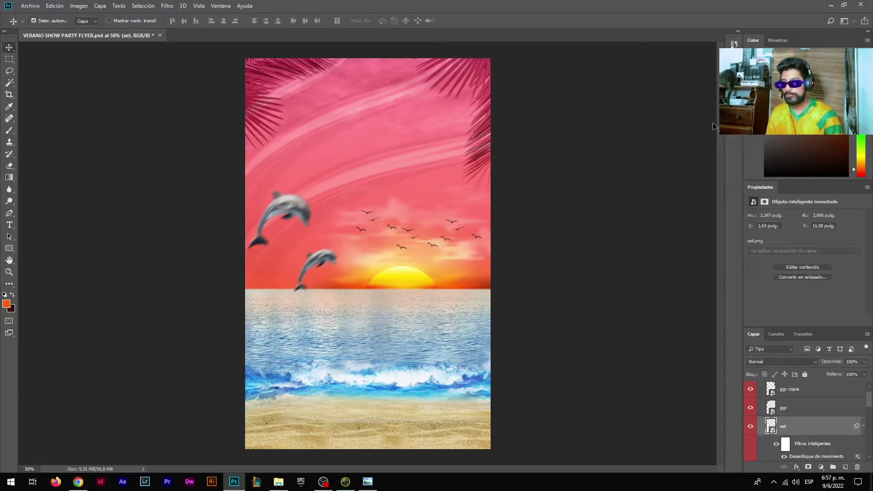
- Collapse the FONDO group and place the pngwing.com (40) palm tree at the beach's right
scroll(802, 420, "up", 3)
left_click(759, 387)
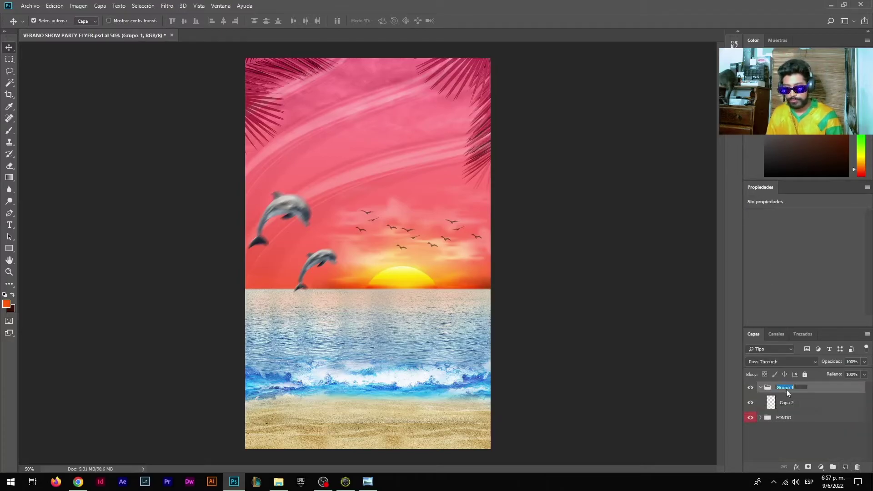
type("CORAZON")
left_click(786, 403)
left_click(30, 6)
left_click(79, 181)
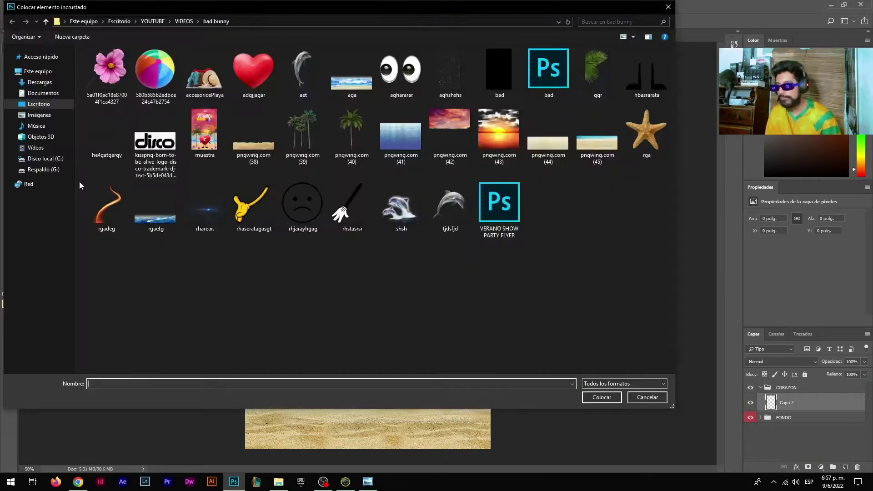
double_click(351, 137)
left_click_drag(489, 58, 400, 204)
mouse_move(318, 318)
left_mouse_down()
mouse_move(437, 282)
mouse_move(497, 278)
mouse_move(335, 253)
mouse_move(313, 263)
left_mouse_up()
- Make a left-side copy of the palm tree and rasterize it for erasing
key("Return")
key("ctrl+r")
key("ctrl+t")
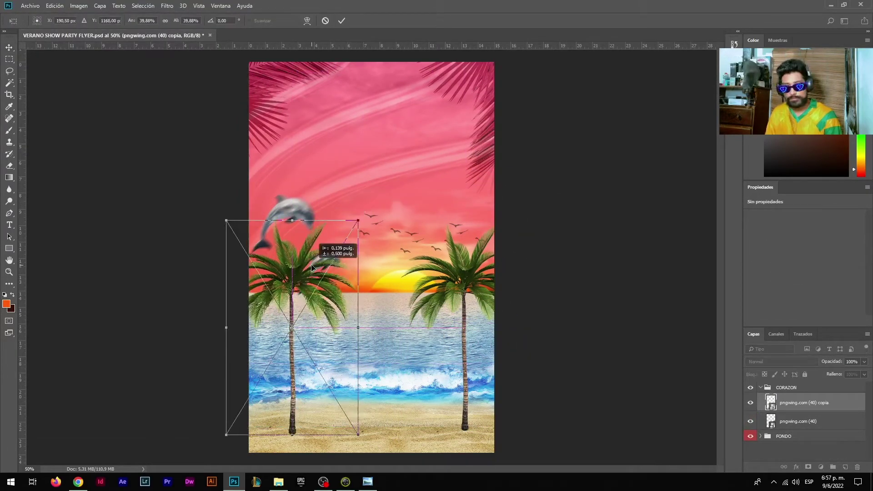
key("Return")
key("e")
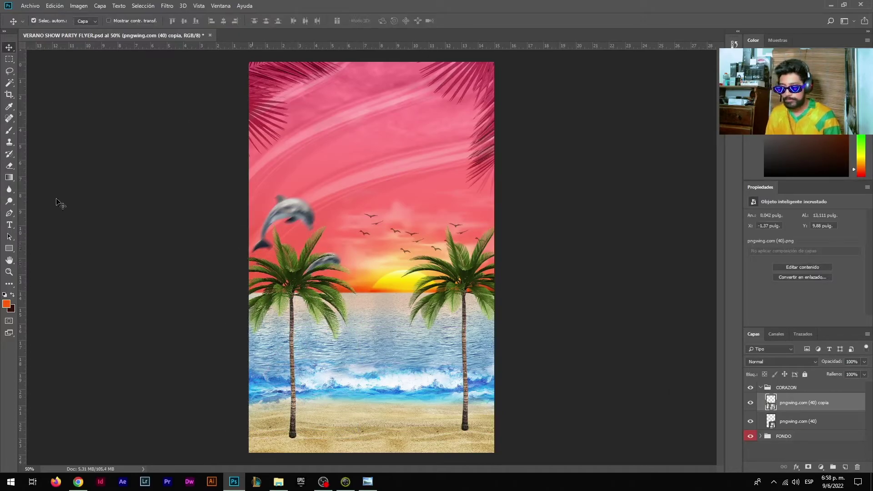
left_click(291, 452)
key("Return")
- Select the pngwing.com (40) copia layer with the Move tool active
key("alt+bracketleft")
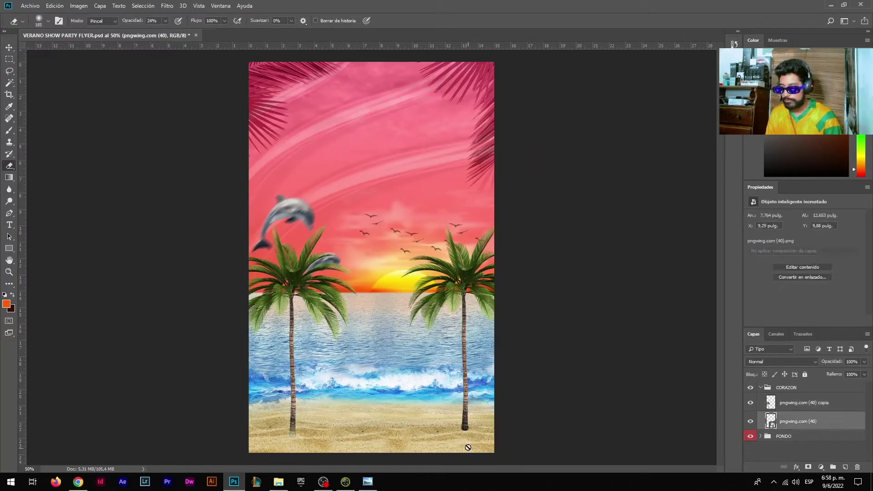
left_click(8, 47)
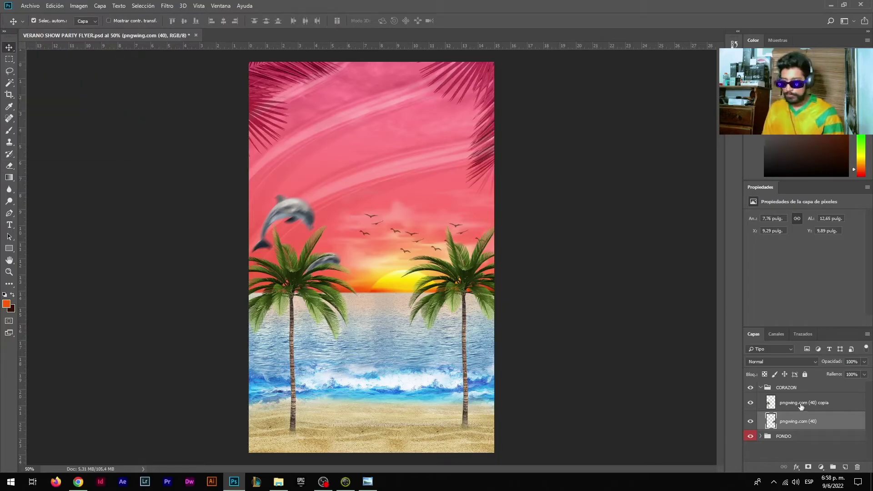
key("alt+bracketright")
left_click(30, 6)
- Place the pink flower on the sand and apply Gaussian Blur radius 3,9
left_click(54, 168)
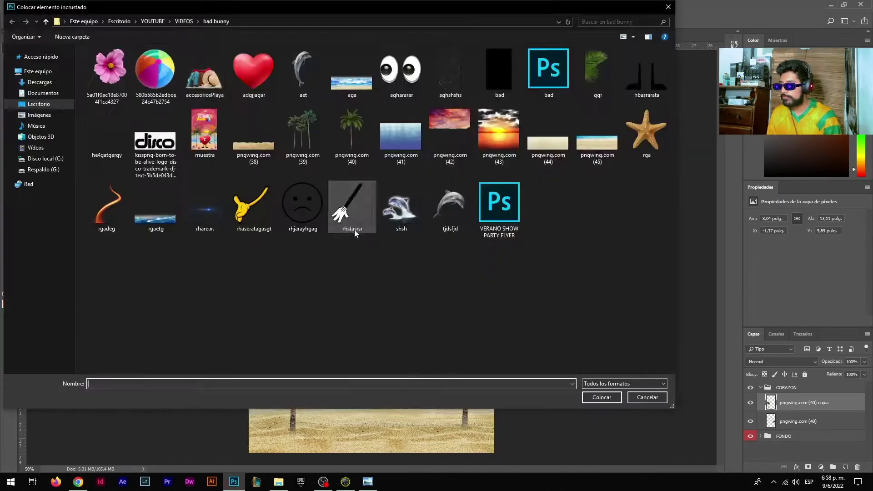
double_click(354, 230)
mouse_move(370, 246)
left_mouse_down()
mouse_move(359, 243)
mouse_move(288, 401)
left_mouse_up()
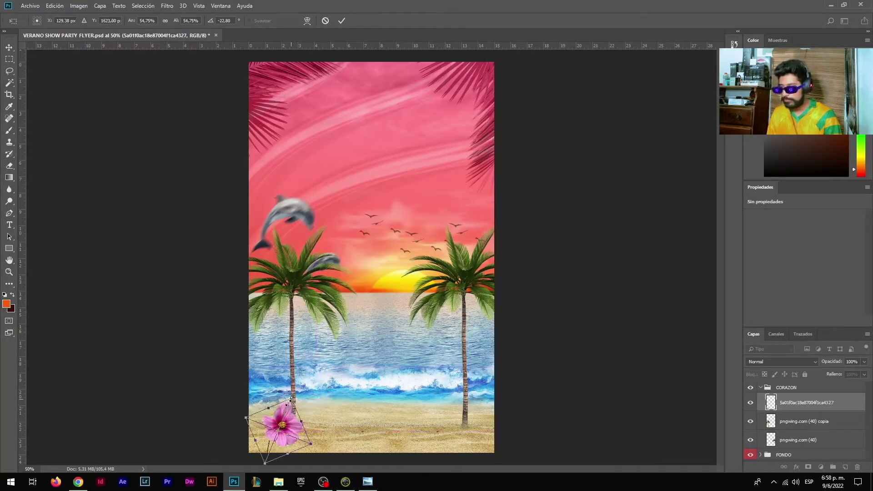
key("Return")
left_click(167, 6)
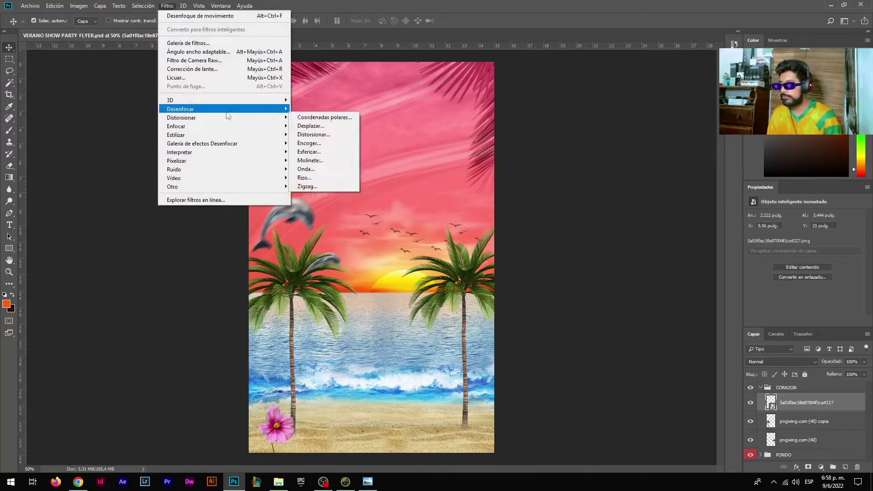
left_click(319, 142)
left_click(708, 125)
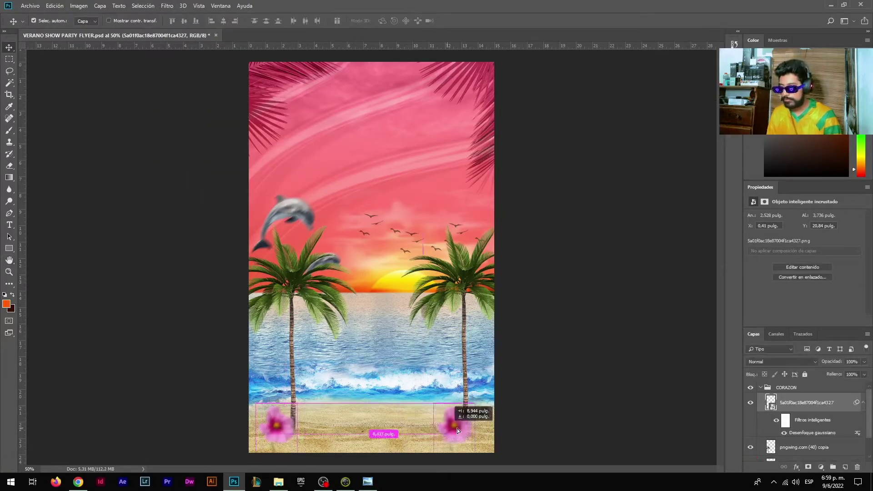
- Spread rotated copies of the blurred flower across the bottom of the sand
key("ctrl+alt+t")
left_click_drag(276, 425, 463, 425)
left_click_drag(482, 400, 468, 404)
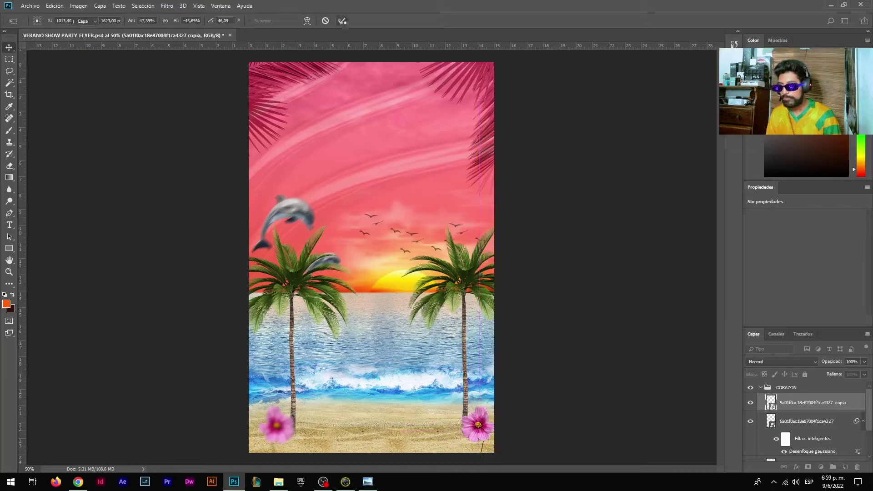
key("Return")
mouse_move(277, 428)
left_mouse_down()
mouse_move(342, 439)
mouse_move(330, 444)
left_mouse_up()
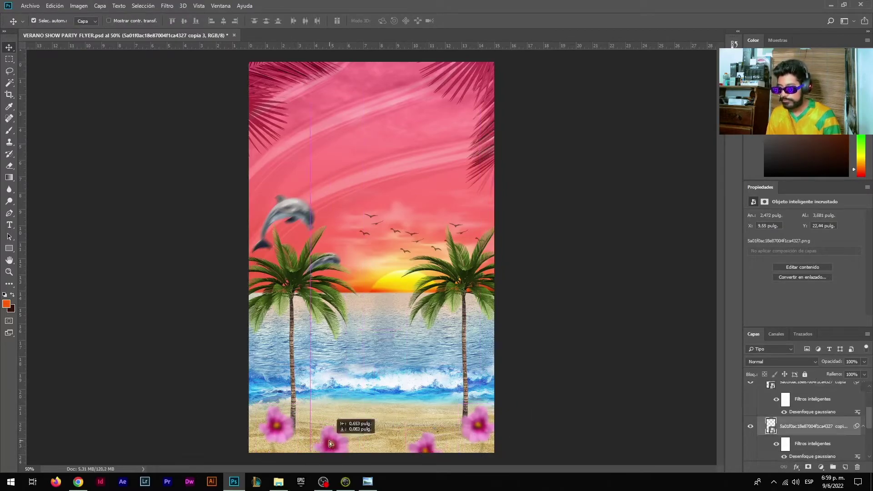
left_click_drag(255, 422, 256, 421)
left_click_drag(477, 422, 490, 416)
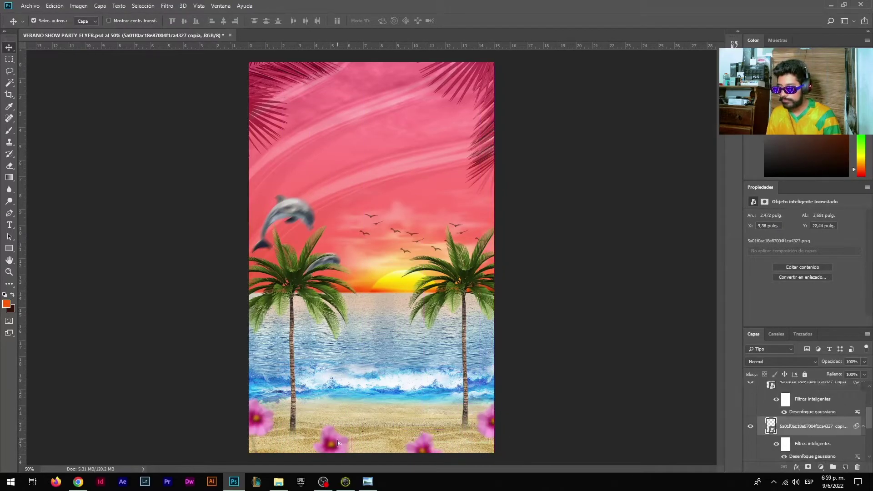
left_click(427, 440)
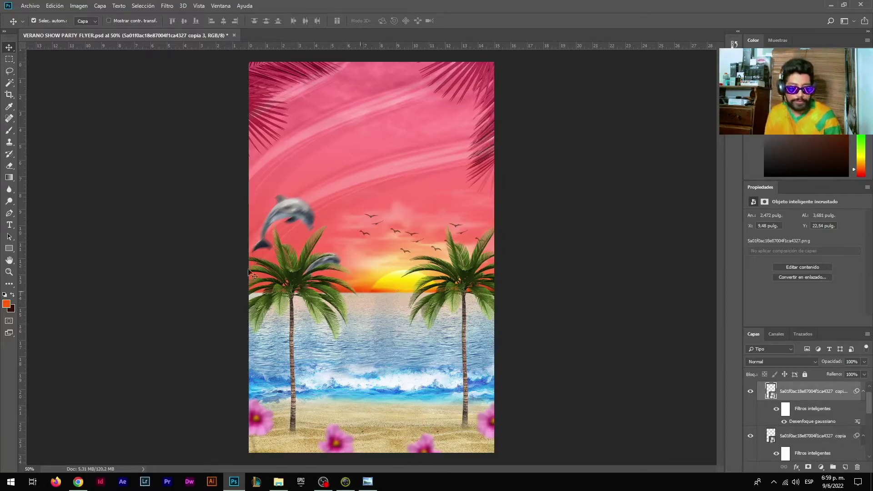
- Group the new layer above pngwing.com (40) into a new group for CORAZON
scroll(793, 405, "down", 5)
left_click(800, 440)
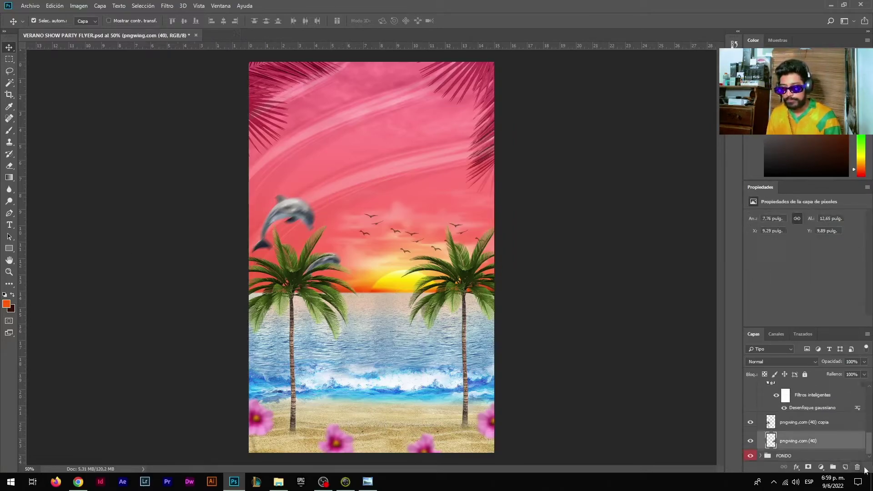
key("ctrl+g")
double_click(790, 437)
type("CORAZON")
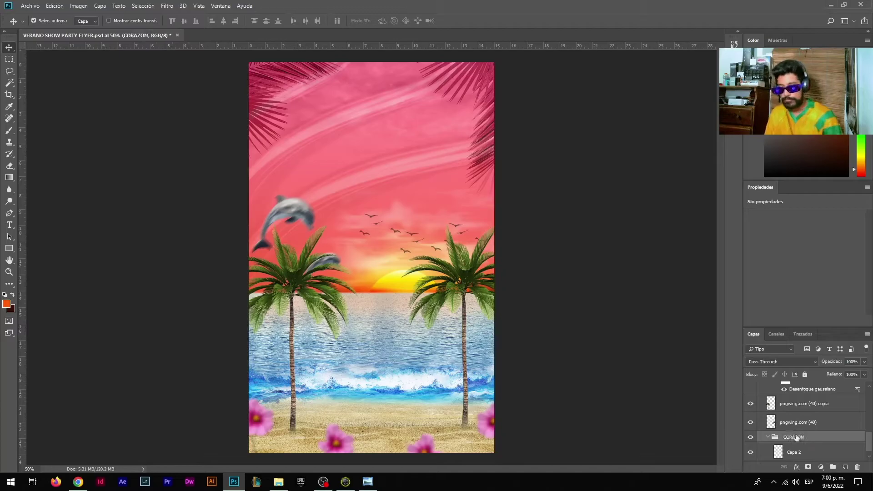
- Place the red adgjjagar heart low in the centre and darken it slightly with Curves
left_click(795, 451)
left_click(30, 6)
left_click(59, 184)
double_click(372, 189)
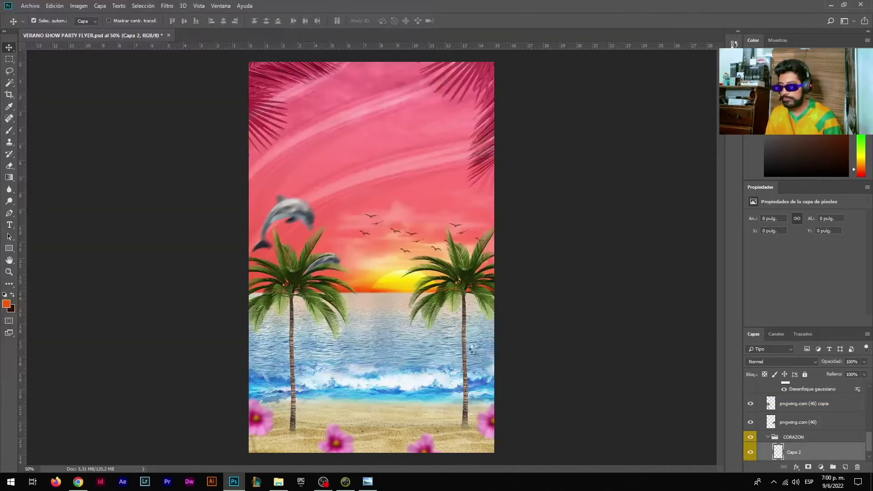
mouse_move(439, 289)
left_mouse_down()
mouse_move(357, 273)
mouse_move(405, 353)
left_mouse_up()
key("Return")
key("ctrl+t")
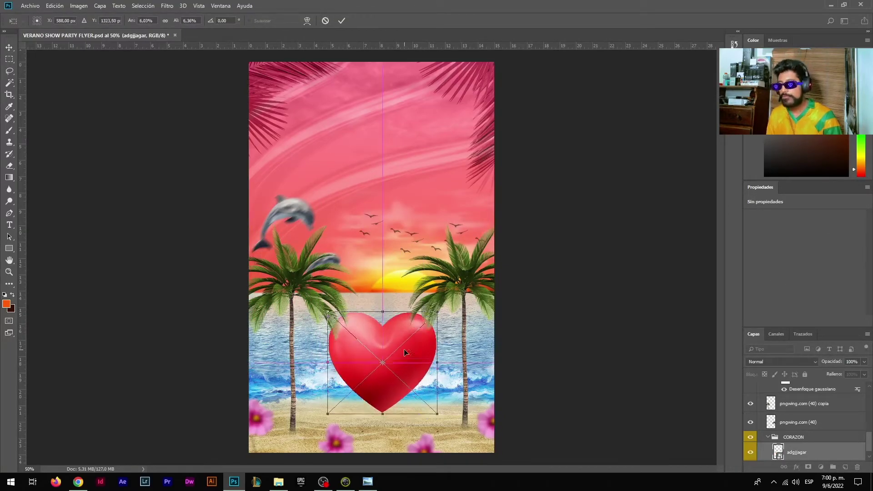
key("Return")
left_click(79, 6)
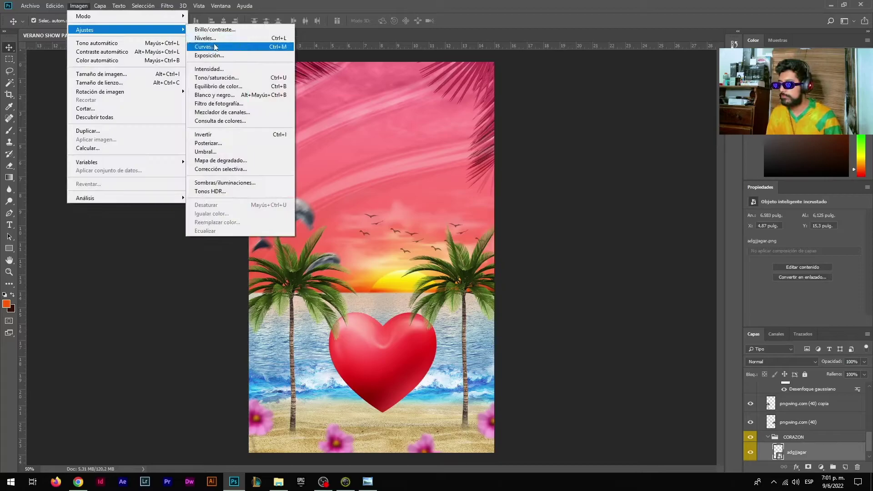
left_click(211, 44)
left_click_drag(334, 206, 334, 210)
left_click(596, 105)
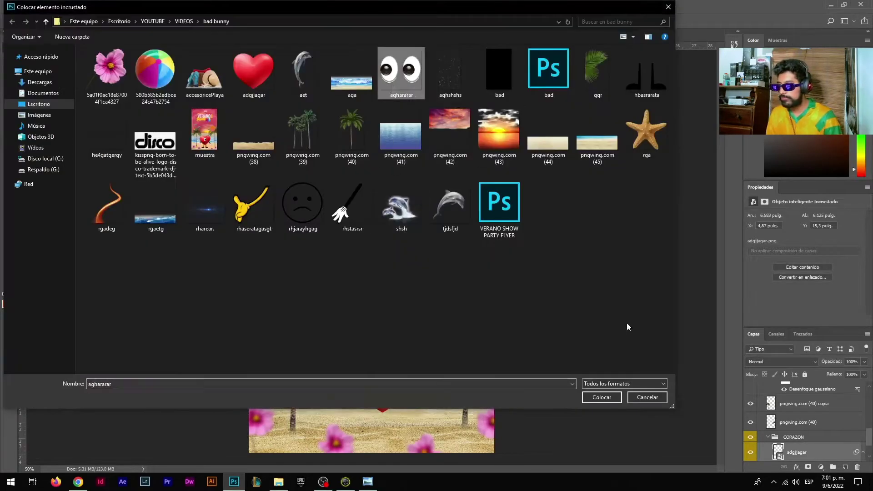
- Add the agharara googly eyes, delete one, then flip and shrink the other onto the heart
left_click(595, 396)
key("Return")
right_click(804, 452)
key("Escape")
key("m")
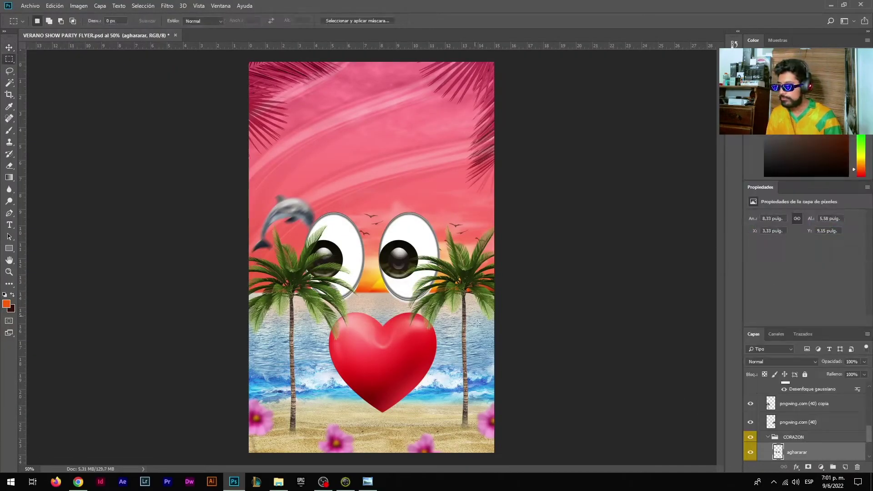
key("Delete")
key("ctrl+t")
right_click(361, 267)
left_click(377, 361)
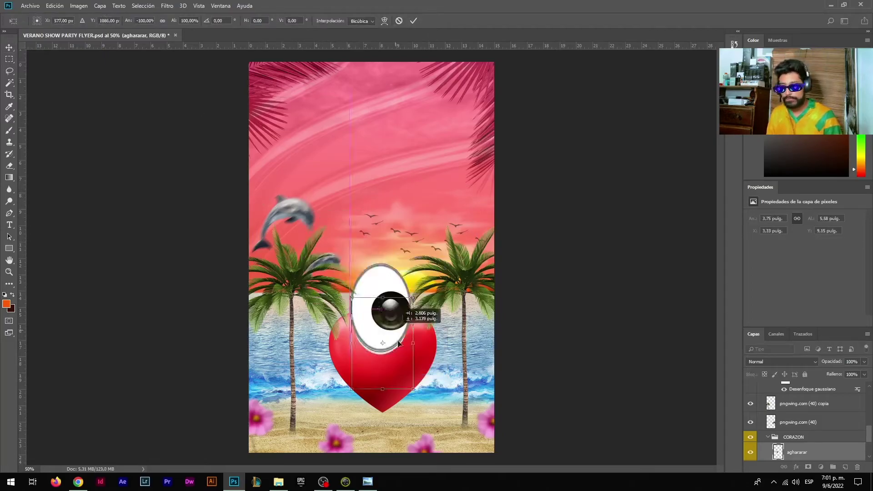
left_click_drag(411, 342, 384, 358)
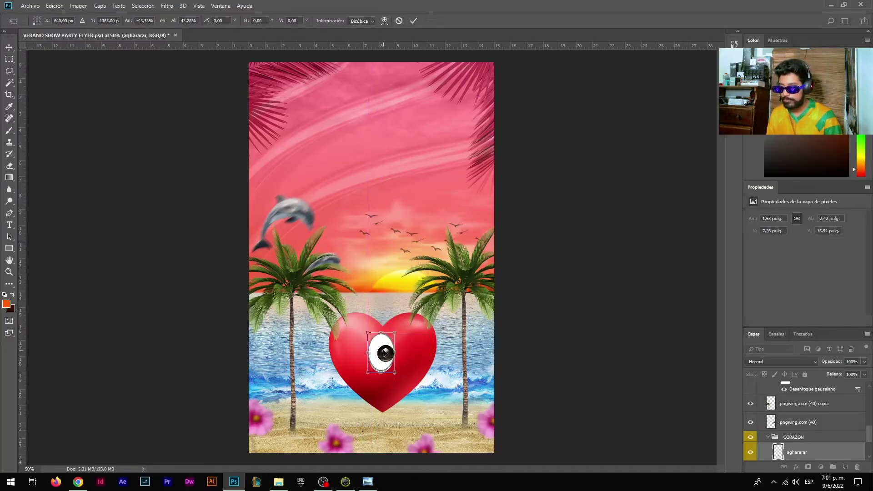
left_click(413, 21)
- Place the sad smiley, move its mouth arc onto the heart as a frown, and raise the eye slightly
left_click(30, 5)
left_click(77, 181)
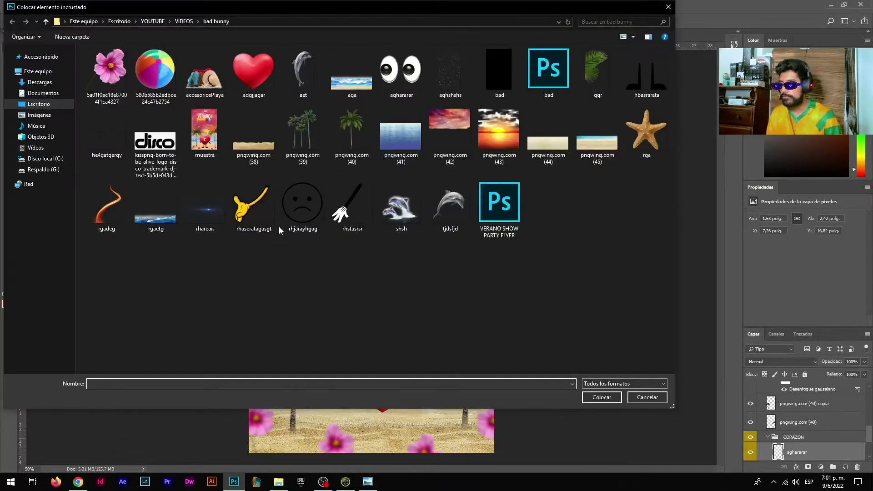
double_click(303, 204)
key("Return")
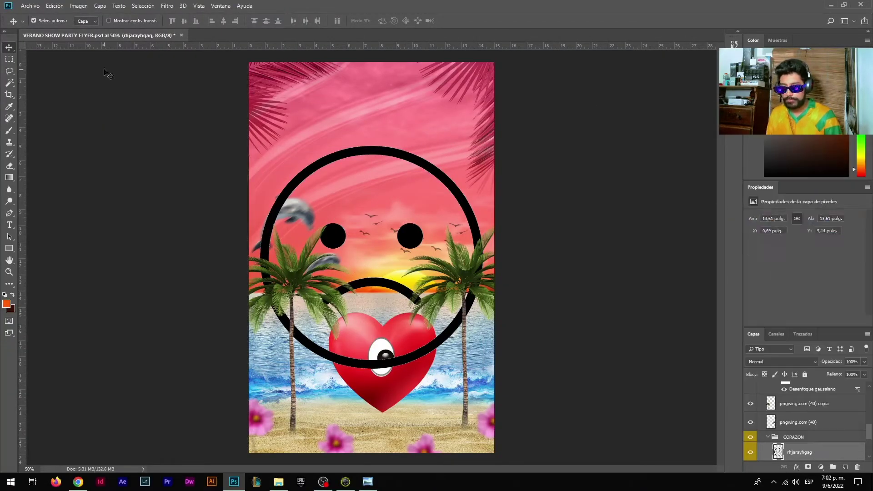
key("ctrl+j")
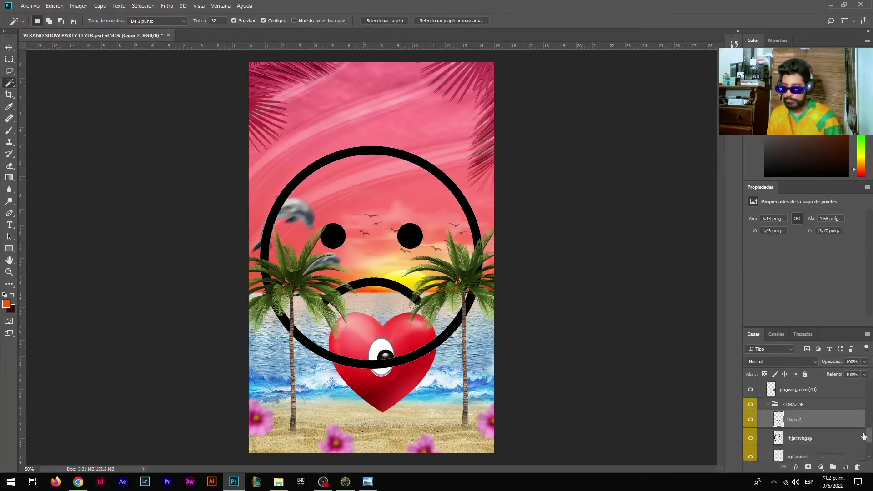
key("v")
key("ctrl+t")
left_click_drag(425, 279, 425, 372)
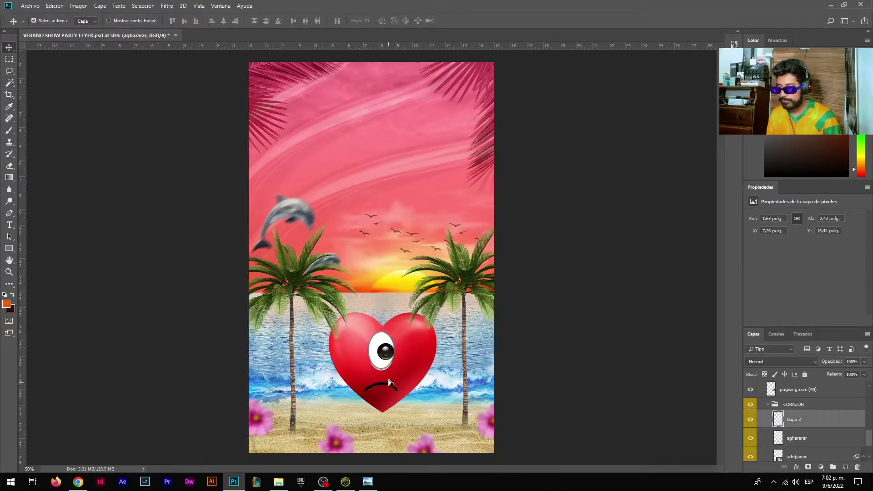
left_click_drag(389, 379, 390, 346)
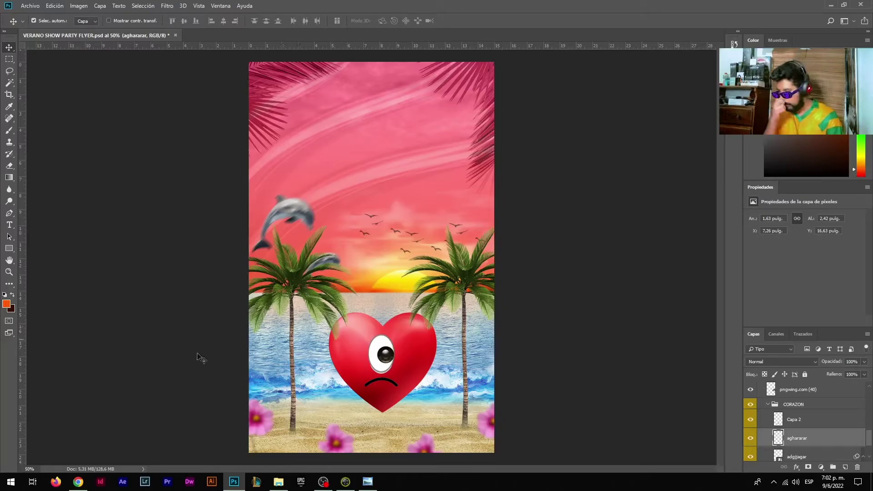
- Select the mouth layer Capa 2 and begin placing another embedded image
left_click(794, 419)
left_click(30, 6)
left_click(74, 175)
- Place the cartoon legs image, shrink it, and set it beneath the heart
double_click(204, 200)
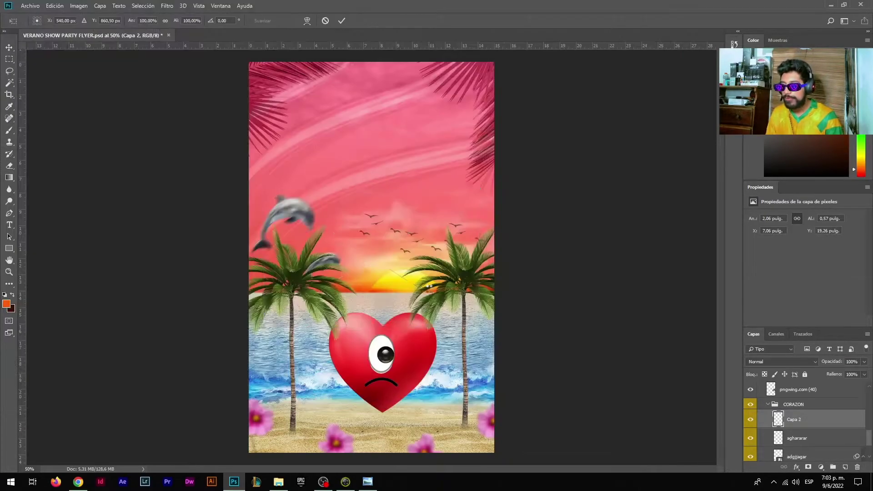
mouse_move(479, 327)
left_mouse_down()
mouse_move(402, 278)
mouse_move(382, 425)
left_mouse_up()
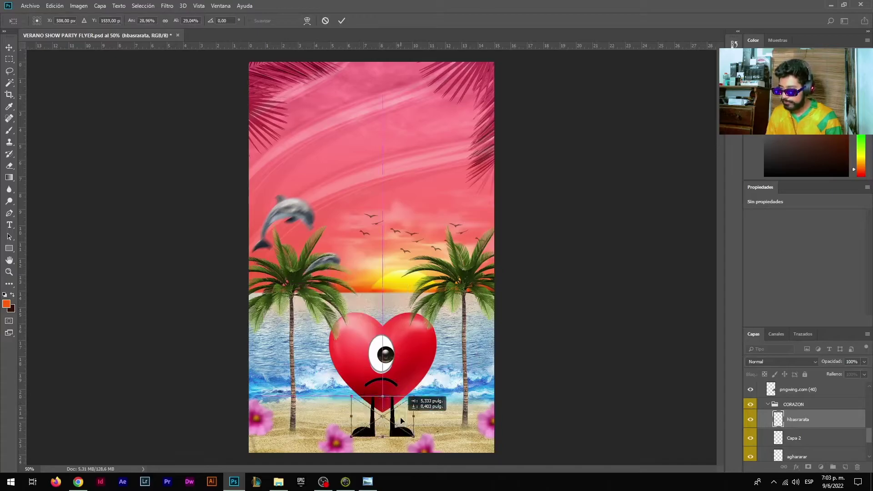
left_click(341, 20)
mouse_move(798, 419)
left_mouse_down()
mouse_move(802, 405)
mouse_move(801, 441)
left_mouse_up()
left_click_drag(393, 429, 392, 429)
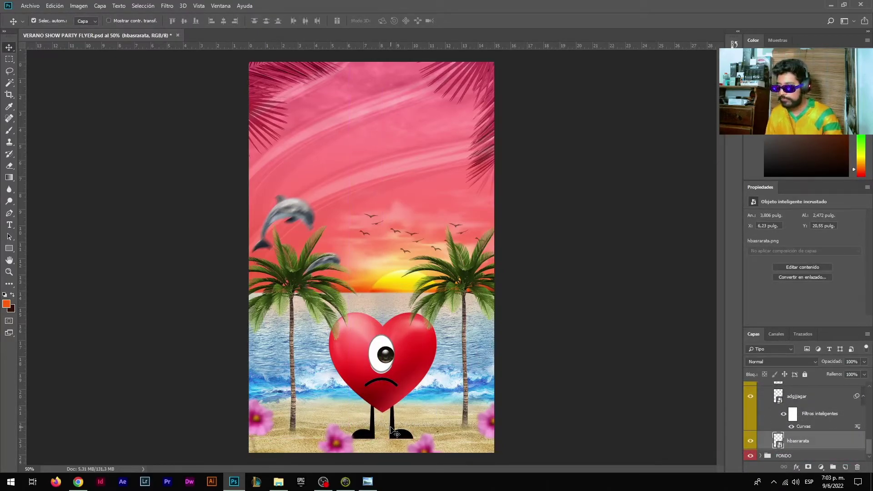
- Place the cartoon arm as an embedded image at the heart's lower left
left_click(30, 5)
left_click(92, 179)
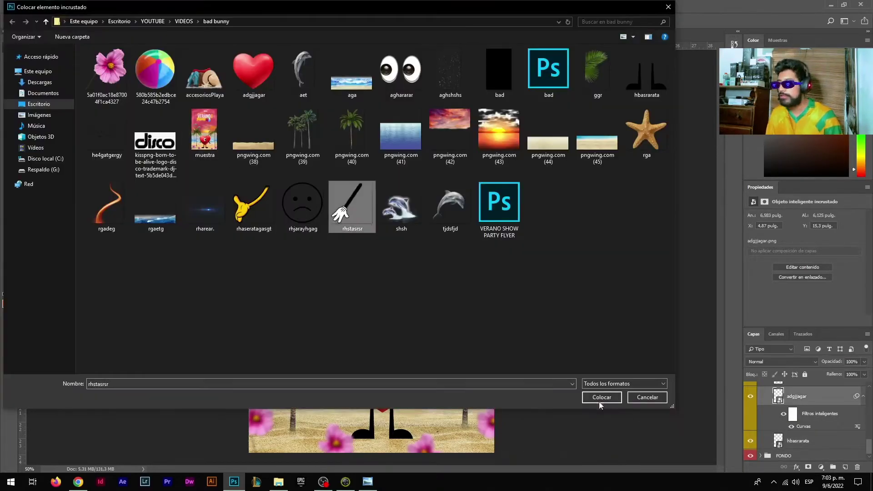
left_click(604, 397)
mouse_move(462, 166)
left_mouse_down()
mouse_move(331, 297)
mouse_move(336, 384)
left_mouse_up()
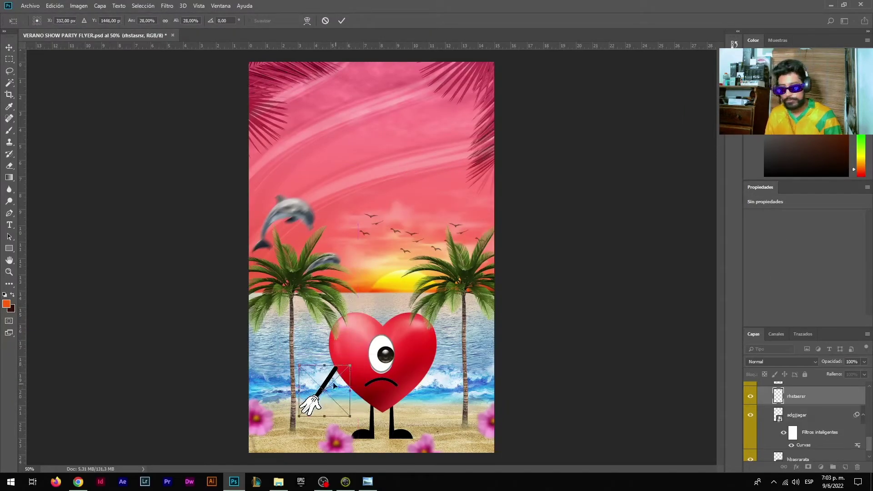
key("Return")
- Duplicate the arm, flip it horizontally and warp it into the right arm
key("ctrl+alt+t")
left_click(420, 186)
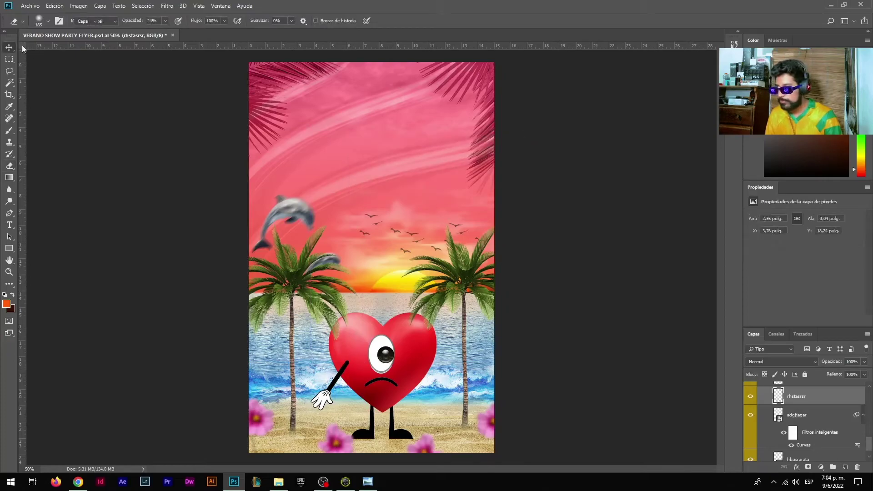
left_click_drag(416, 380, 422, 381)
right_click(420, 380)
left_click(448, 386)
right_click(422, 381)
left_click(448, 309)
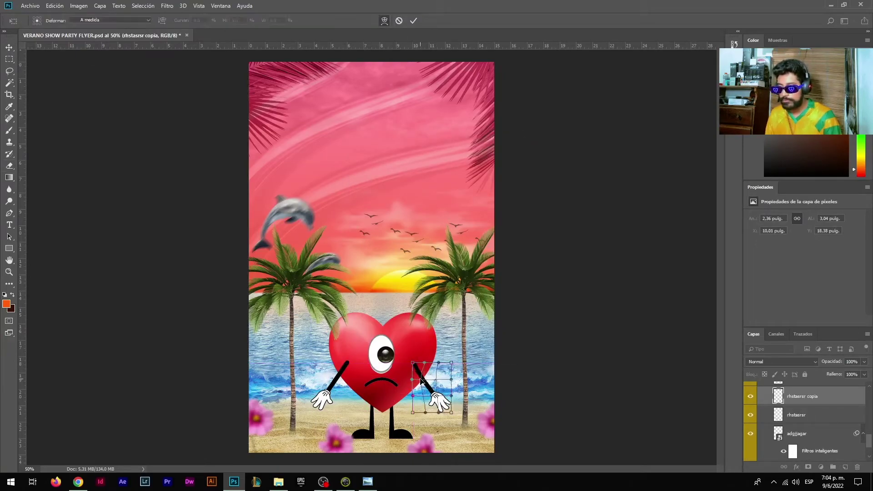
key("Return")
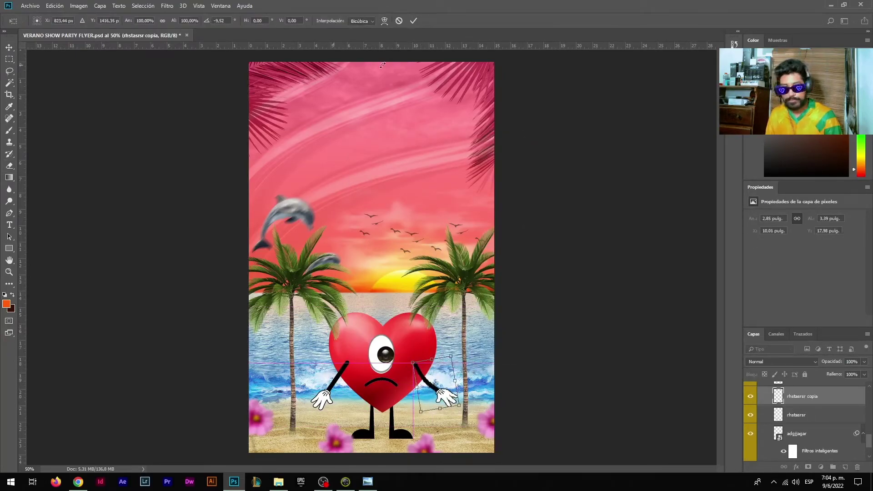
- Erase stray arm parts with a lower-opacity eraser and nudge the right arm into place
key("e")
right_click(437, 359)
left_click(165, 21)
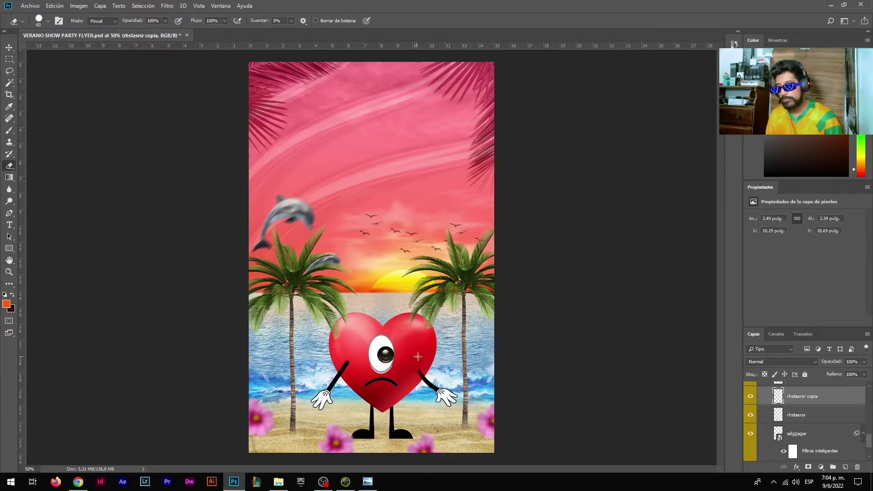
left_click(349, 358, "ctrl")
key("v")
left_click_drag(432, 377, 436, 373)
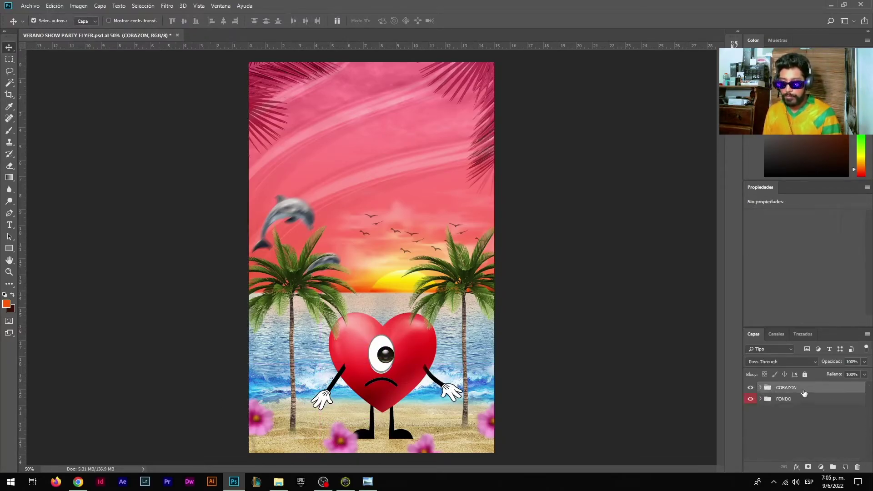
- Label the CORAZON group green and create a new group named PRECIO
right_click(804, 390)
left_click(810, 360)
key("ctrl+shift+alt+n")
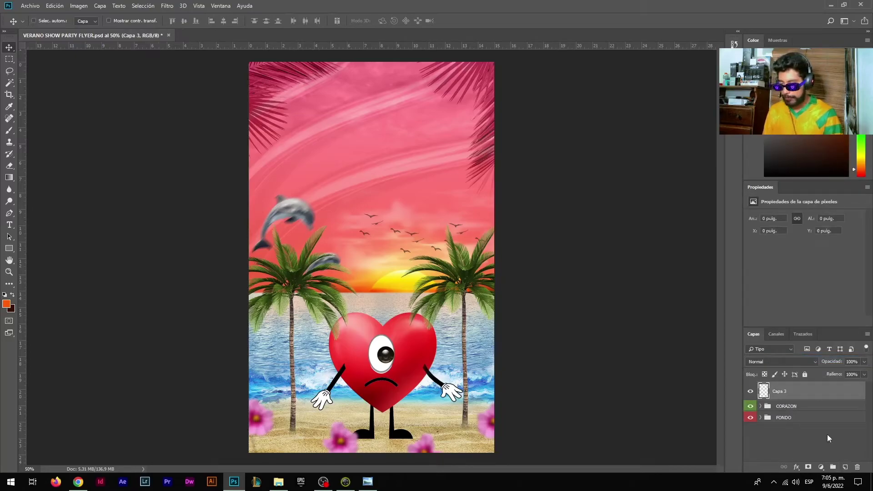
key("ctrl+g")
double_click(783, 387)
type("PRECIO")
key("Return")
left_click(9, 248)
- Draw a circle filled with a yellow-to-orange gradient
right_click(9, 248)
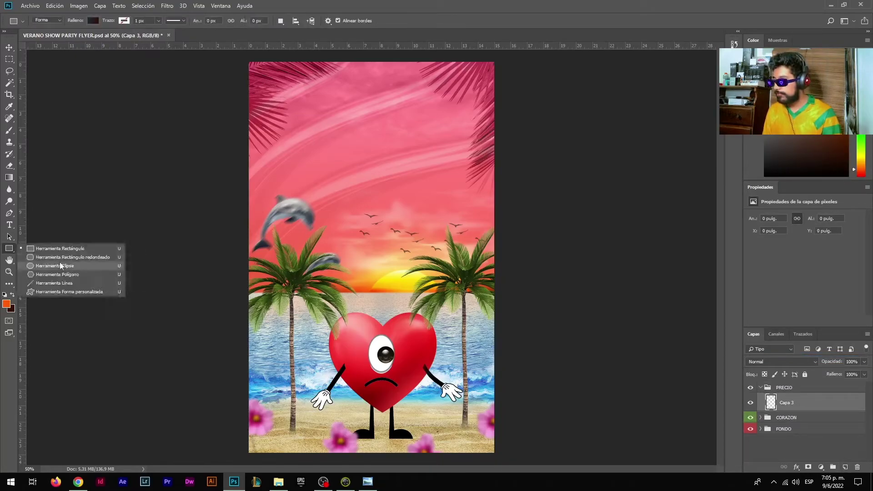
left_click(45, 266)
left_click_drag(431, 223, 484, 278)
left_click(93, 20)
left_click(90, 38)
left_click(66, 87)
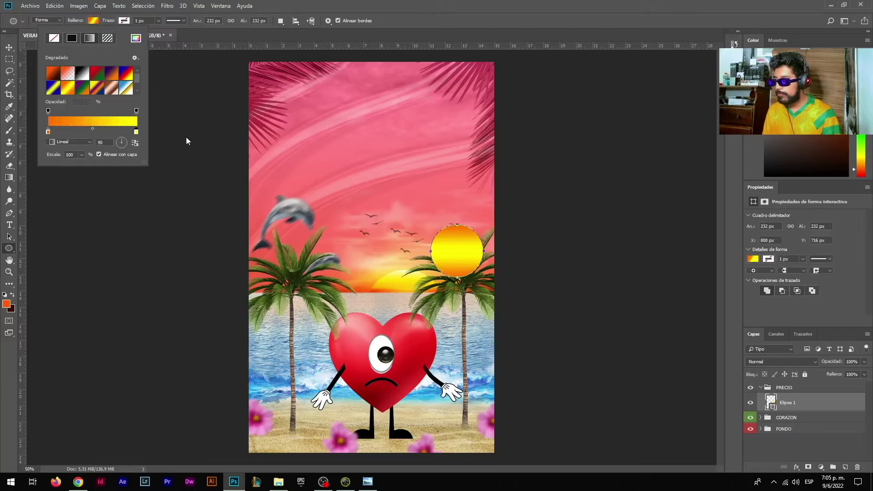
double_click(136, 132)
left_click(723, 265)
left_click(809, 154)
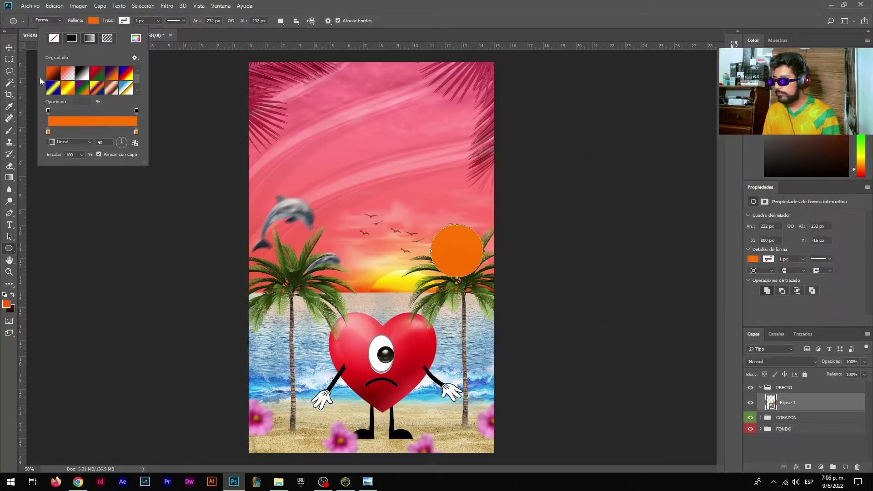
- Shrink the gradient circle and shift it slightly left
key("Return")
key("v")
key("ctrl+t")
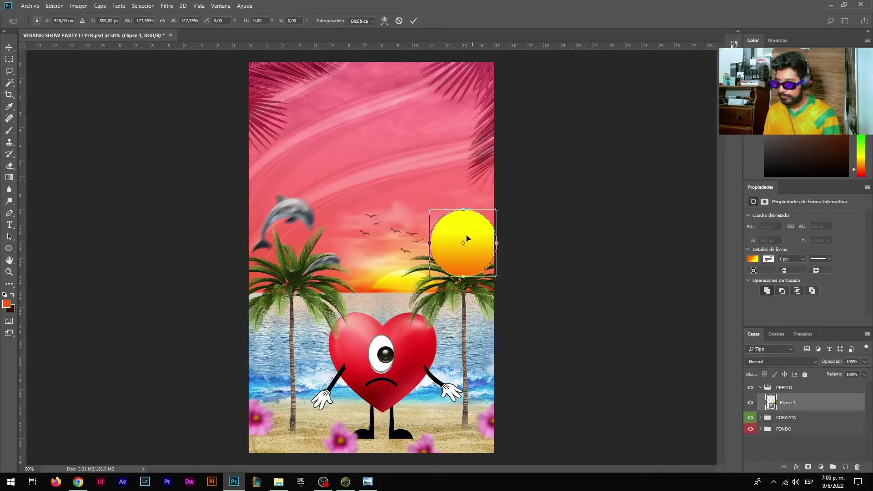
left_click_drag(484, 224, 471, 248)
key("Return")
- Add centred price text with 48 pt line spacing
left_click(845, 466)
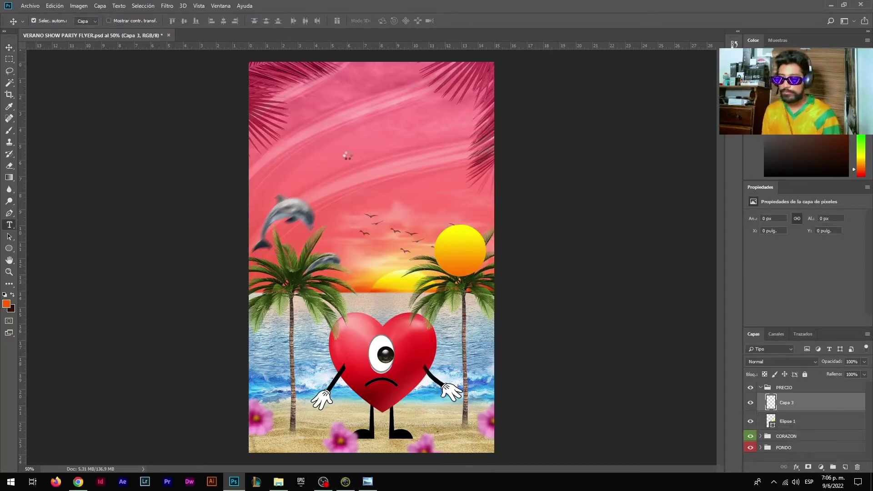
left_click_drag(350, 155, 411, 186)
type("30")
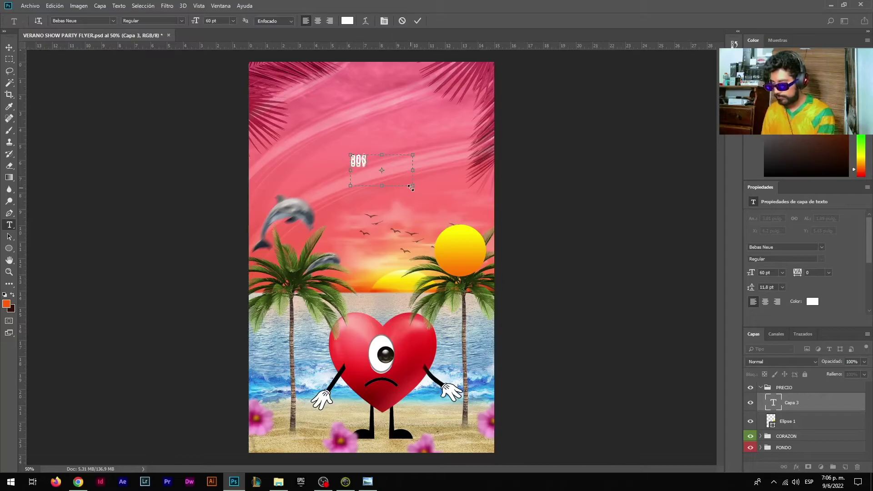
type("30")
key("Return")
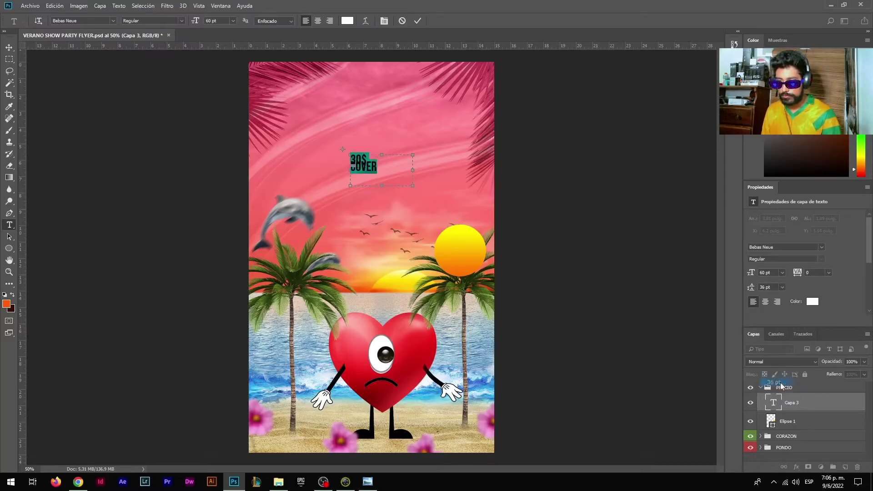
left_click(780, 388)
left_click(318, 21)
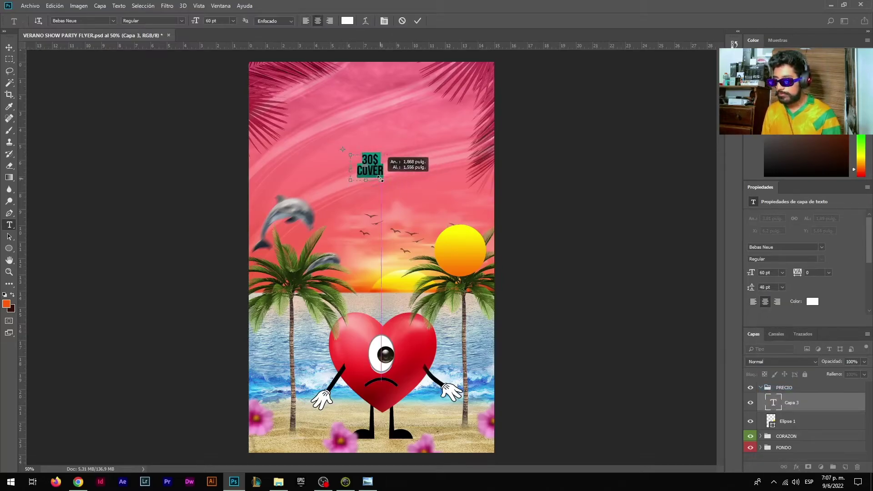
left_click(419, 23)
- Enlarge the price text onto the circle and colour it bright red
key("ctrl+t")
mouse_move(366, 165)
left_mouse_down()
mouse_move(459, 247)
mouse_move(481, 232)
left_mouse_up()
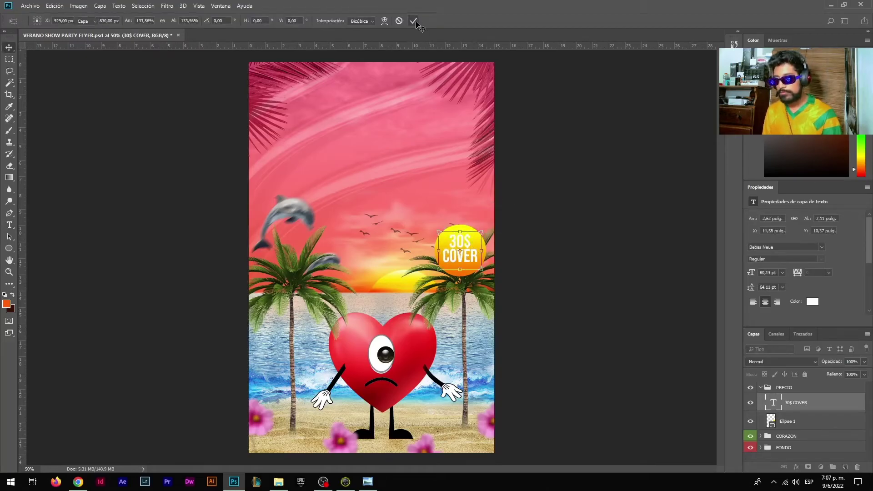
left_click(413, 21)
left_click(812, 301)
left_click(696, 188)
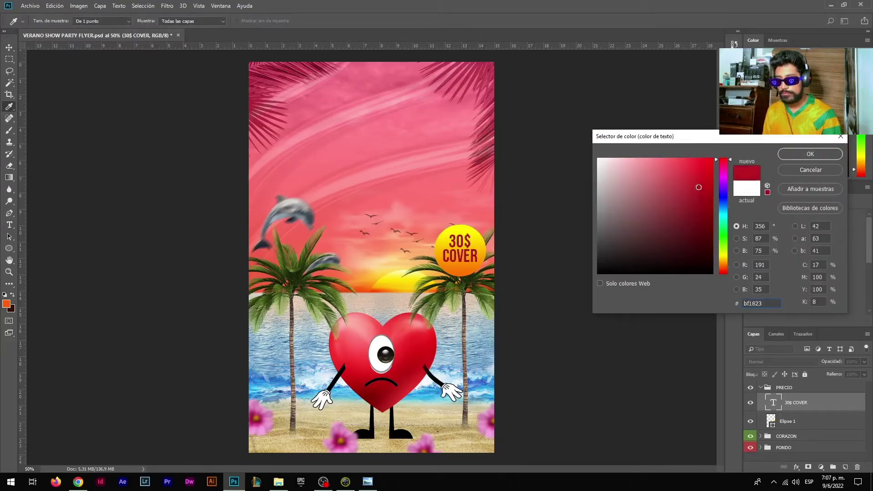
left_click_drag(698, 187, 702, 181)
left_click(784, 158)
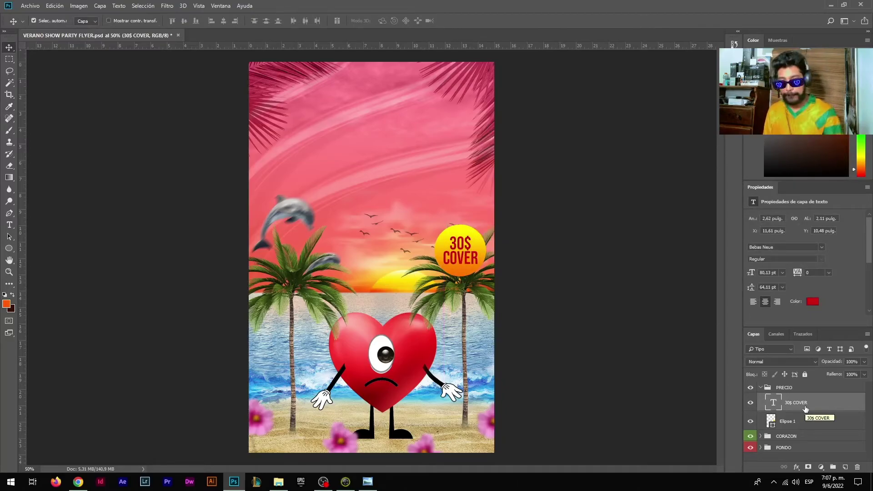
key("ctrl+shift+alt+n")
- Create a colour-labelled group named TEXTO
key("ctrl+g")
double_click(783, 386)
type("TEXTO")
right_click(782, 392)
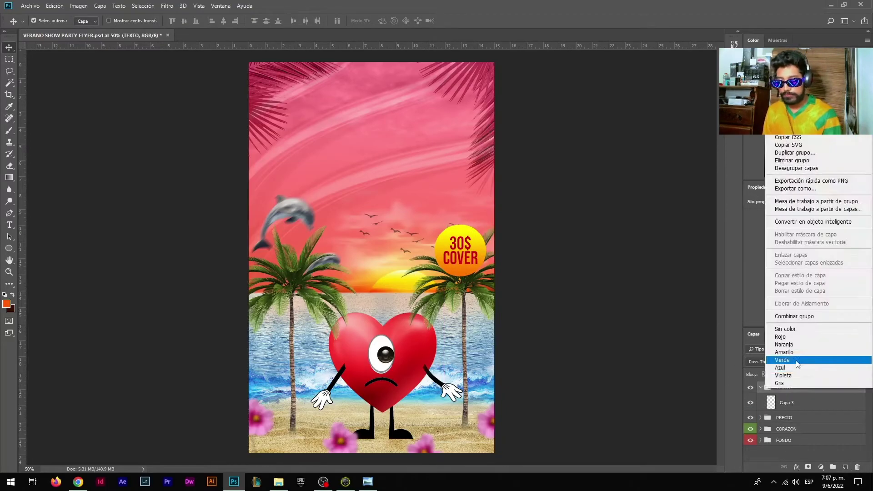
left_click(781, 359)
- Add the VERANO title in white and scale it much larger
key("t")
left_click_drag(301, 136, 438, 195)
type("VERANO")
left_click(812, 302)
left_click(834, 152)
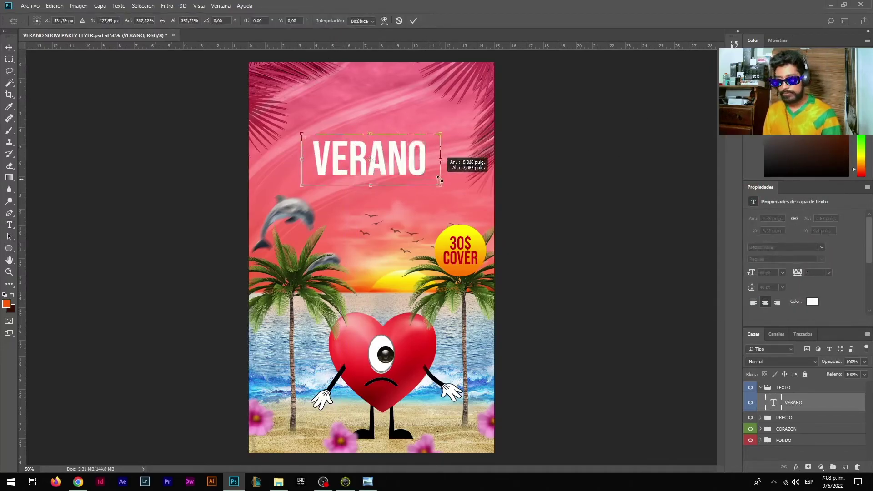
key("Return")
key("ctrl+j")
left_click_drag(367, 154, 367, 191)
- Retype the duplicated title as yellow SHOW and turn it vertical beside VERANO
double_click(773, 401)
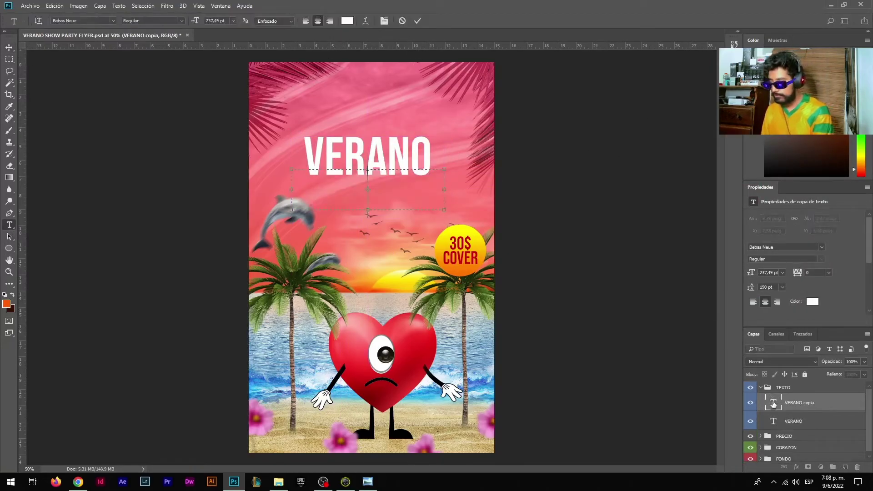
type("SHOW")
left_click(347, 20)
left_click(808, 152)
key("ctrl+Return")
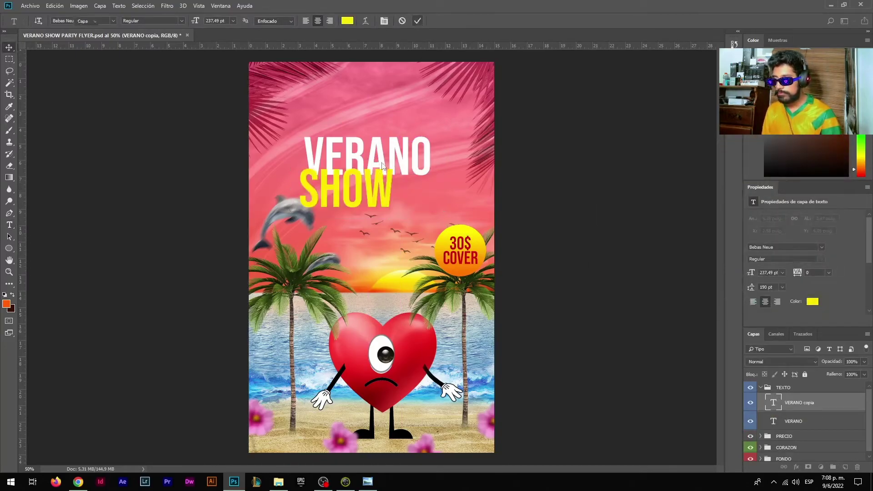
key("ctrl+t")
mouse_move(443, 209)
left_mouse_down()
mouse_move(351, 166)
mouse_move(350, 202)
mouse_move(442, 171)
left_mouse_up()
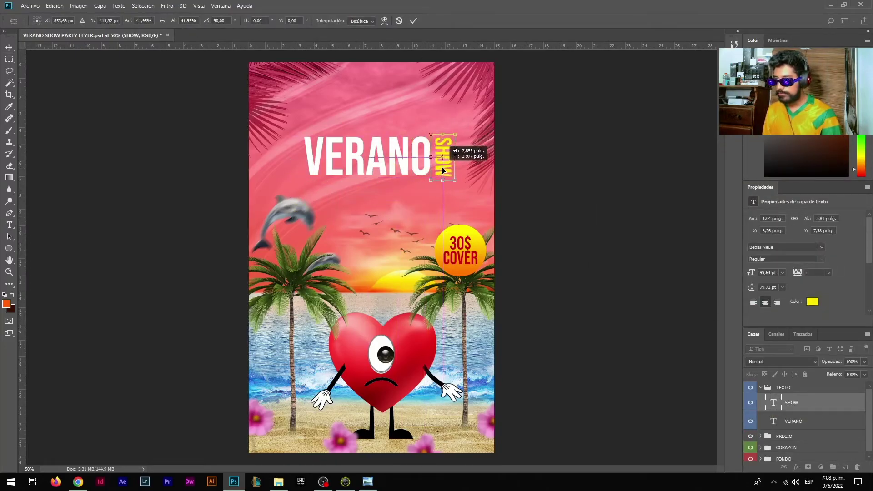
left_click(413, 21)
- Enlarge VERANO and SHOW together slightly
left_click(793, 421, "ctrl")
key("ctrl+t")
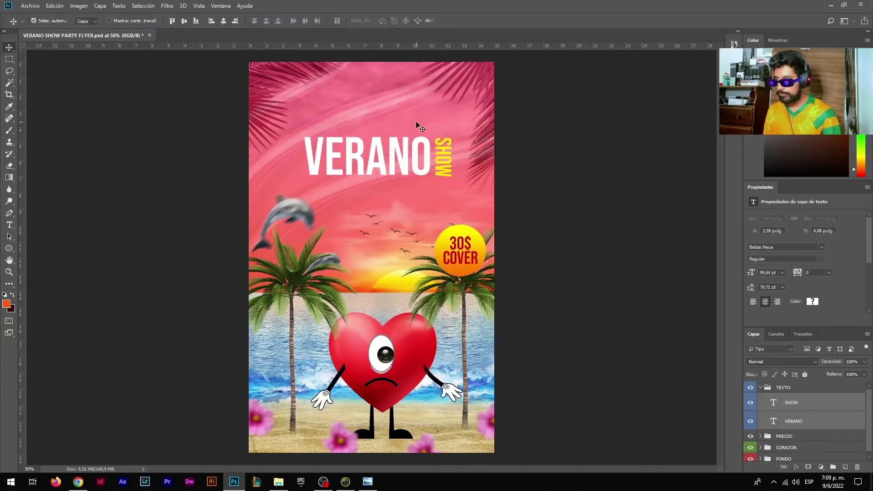
mouse_move(454, 132)
left_mouse_down()
mouse_move(463, 130)
mouse_move(446, 125)
left_mouse_up()
left_click(413, 21)
left_click(442, 153)
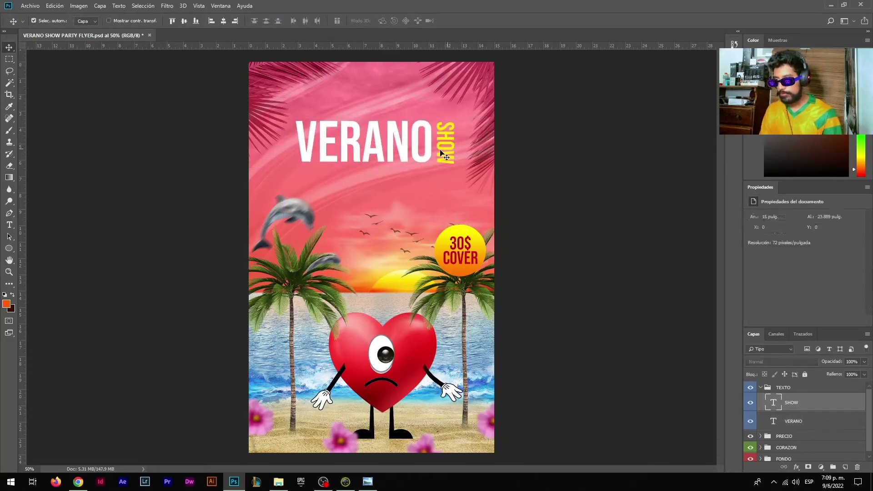
- Add the DISFRUTA DE LA MEJOR MÚSICA tagline, shrink it, and place it above VERANO
left_click(9, 228)
left_click_drag(306, 193, 452, 225)
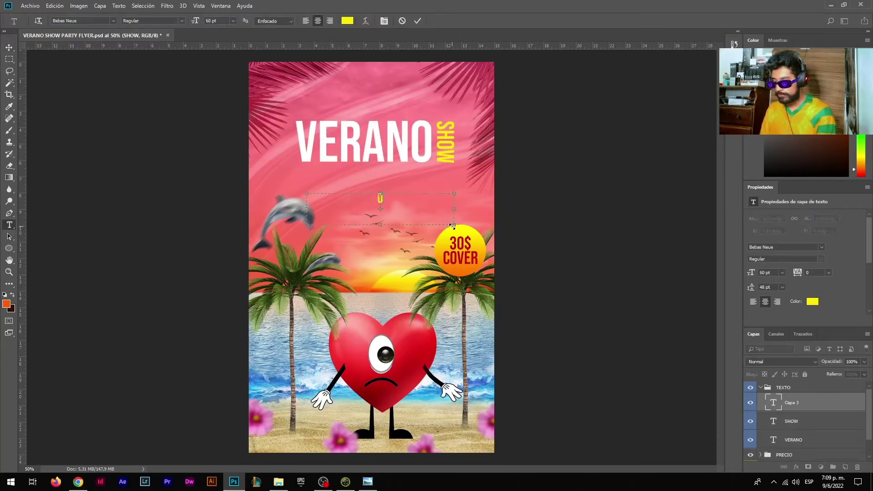
type("DISFRUTA DE LA MEJOR MÚSICA")
key("ctrl+Return")
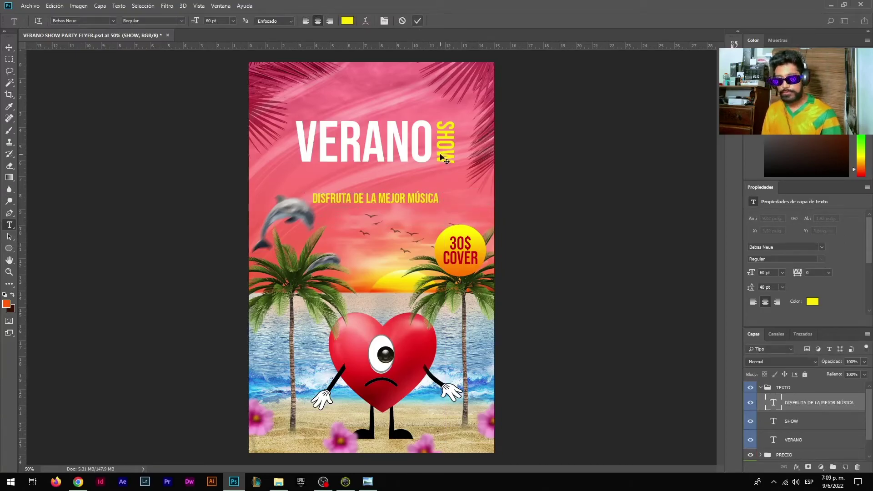
key("ctrl+t")
left_click_drag(444, 191, 409, 193)
mouse_move(358, 200)
left_mouse_down()
mouse_move(358, 98)
mouse_move(343, 114)
mouse_move(382, 200)
left_mouse_up()
left_click(413, 21)
- Turn a copy of the tagline into white EVENTO +18 below the price badge
key("v")
double_click(773, 403)
key("BackSpace")
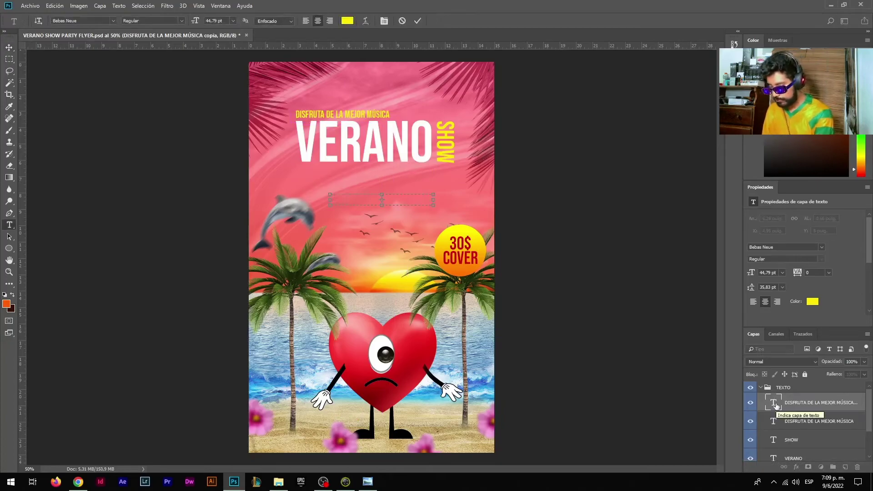
type("EVENTO +18")
key("ctrl+a")
left_click(812, 301)
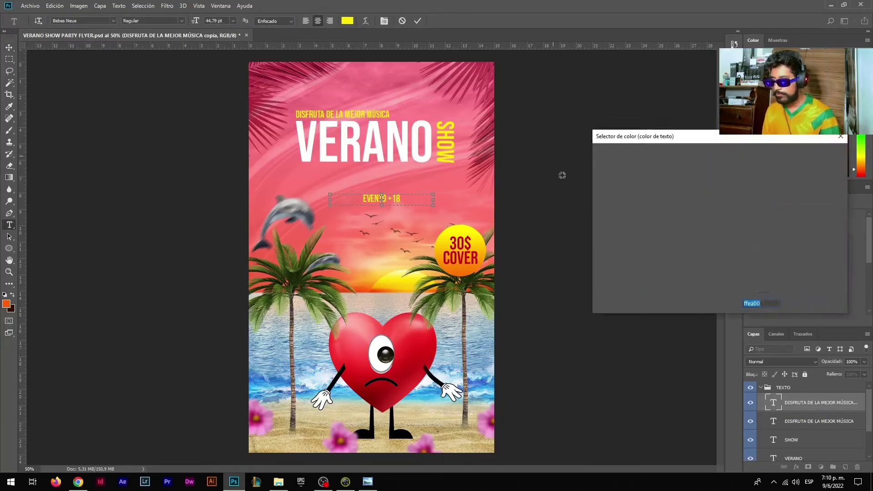
left_click(748, 302)
left_click(417, 21)
key("v")
left_click_drag(420, 261, 407, 162)
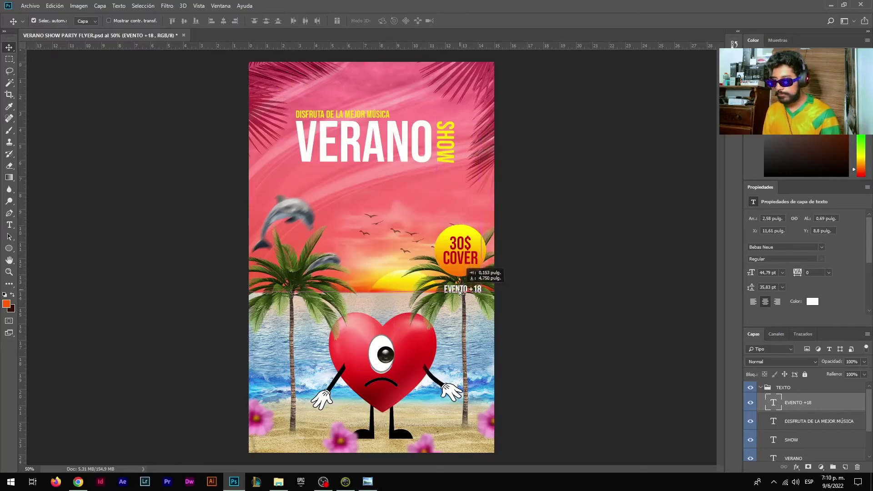
left_click_drag(406, 163, 529, 349)
- Type PARTY on the flyer and begin colouring it yellow
key("t")
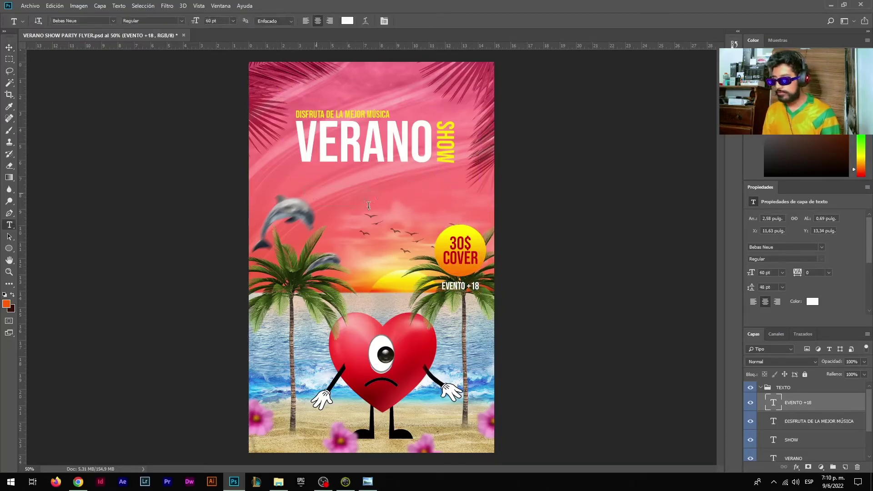
left_click(335, 194)
type("PARTY")
left_click(347, 20)
left_click(318, 113)
- Make the text yellow Brush Script MT 'Party', enlarged about 301% under VERANO
left_click(794, 154)
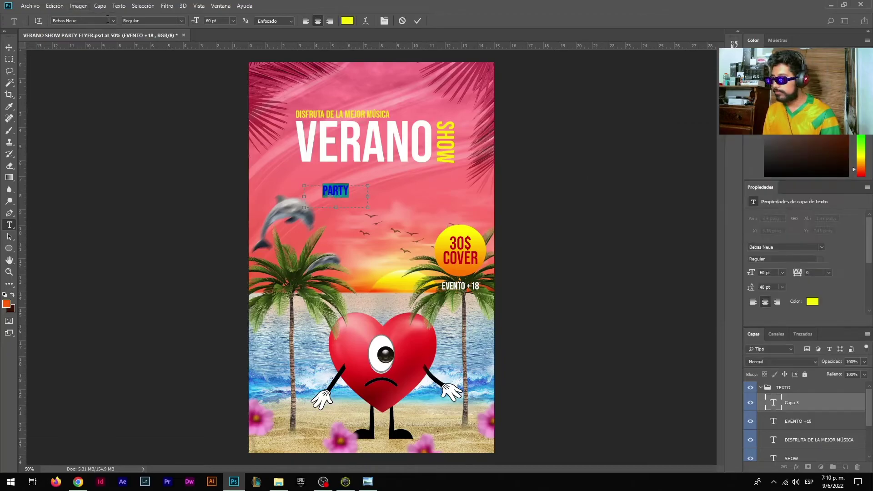
left_click(112, 21)
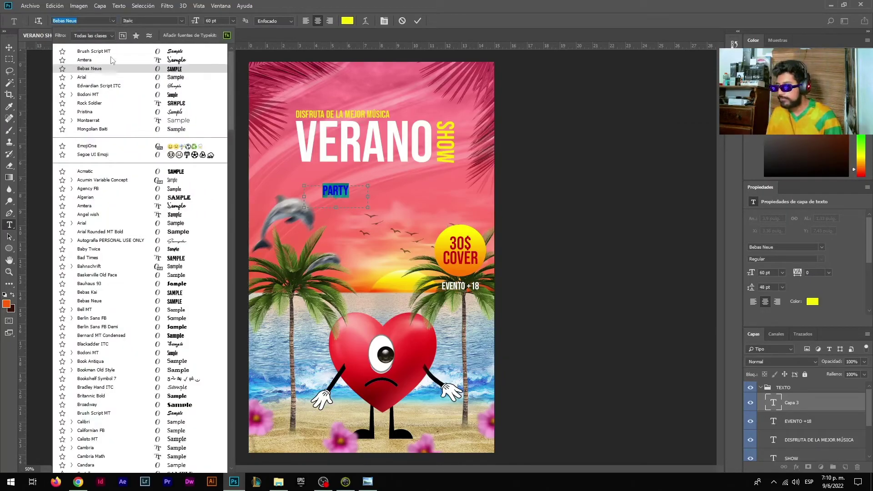
left_click(111, 56)
type("Party")
key("ctrl+Return")
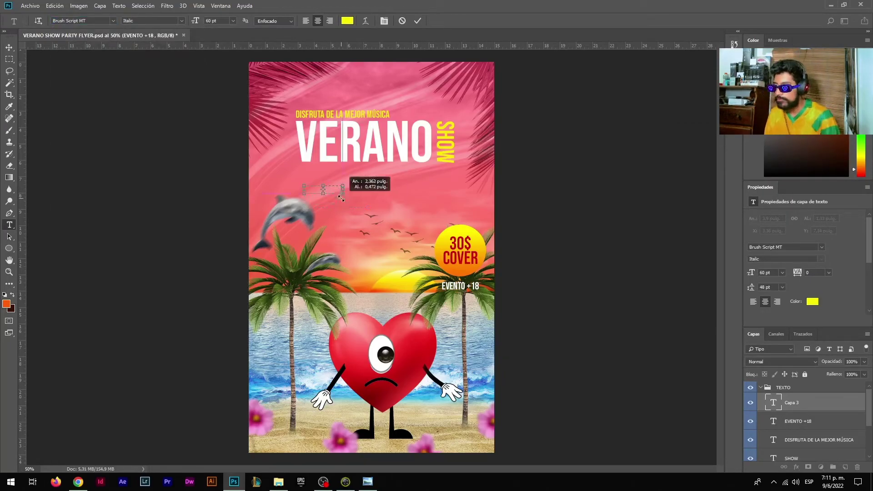
key("ctrl+t")
left_click_drag(347, 187, 438, 199)
left_click_drag(386, 181, 345, 171)
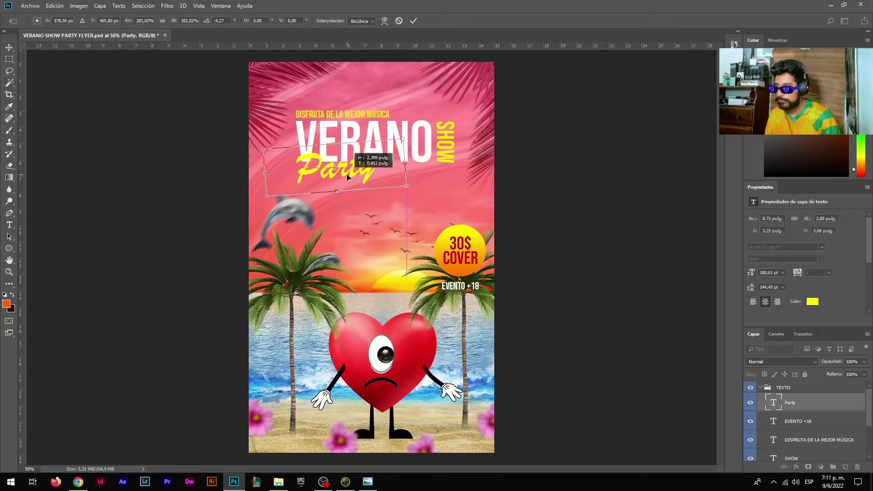
left_click(414, 19)
- Add an outer glow layer style to Party
key("v")
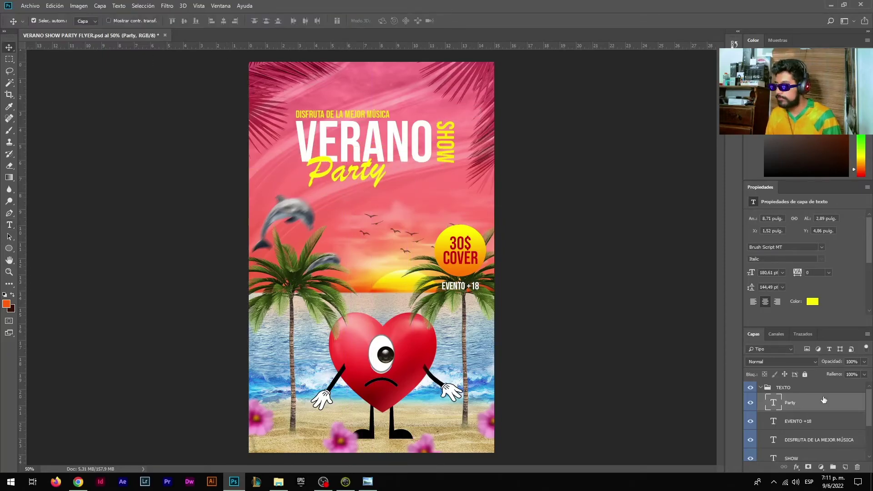
double_click(823, 403)
left_click(419, 252)
key("Return")
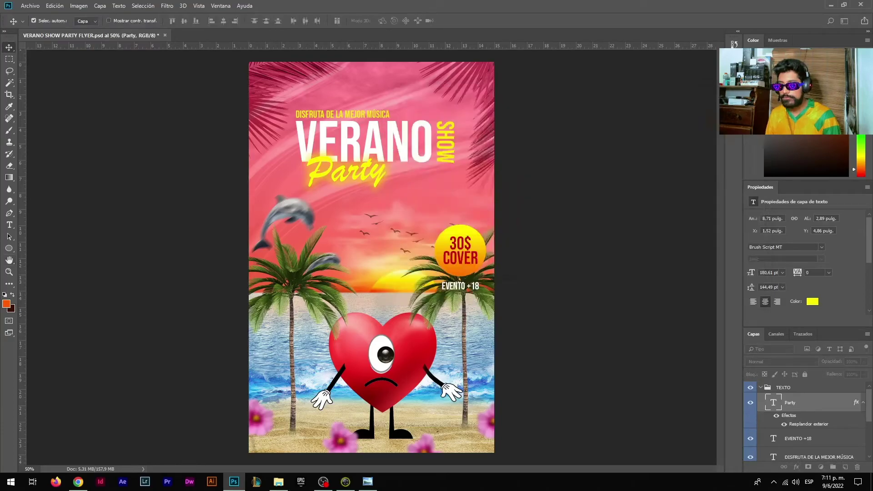
left_click(30, 6)
- Place the beach ball, shrunk beside SHOW, with a 5 px Gaussian blur
left_click(64, 177)
double_click(200, 68)
left_click_drag(361, 186, 448, 203)
left_click_drag(474, 150, 445, 151)
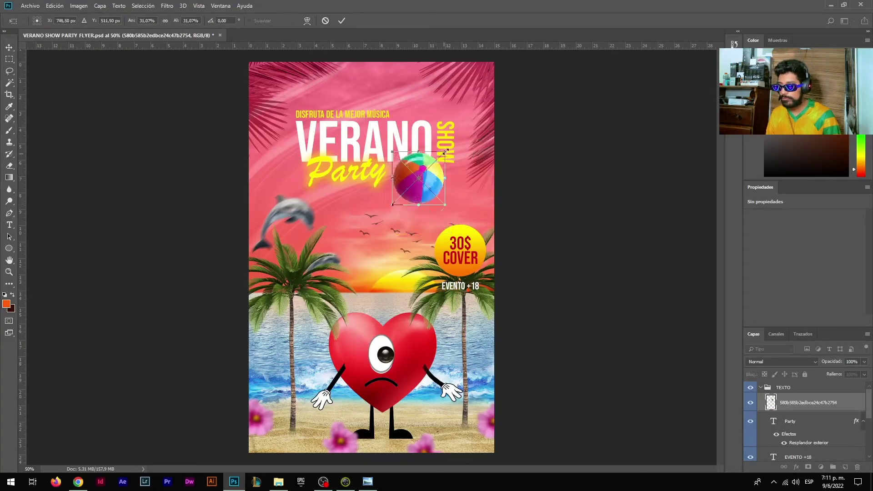
left_click(344, 22)
left_click_drag(424, 184, 422, 182)
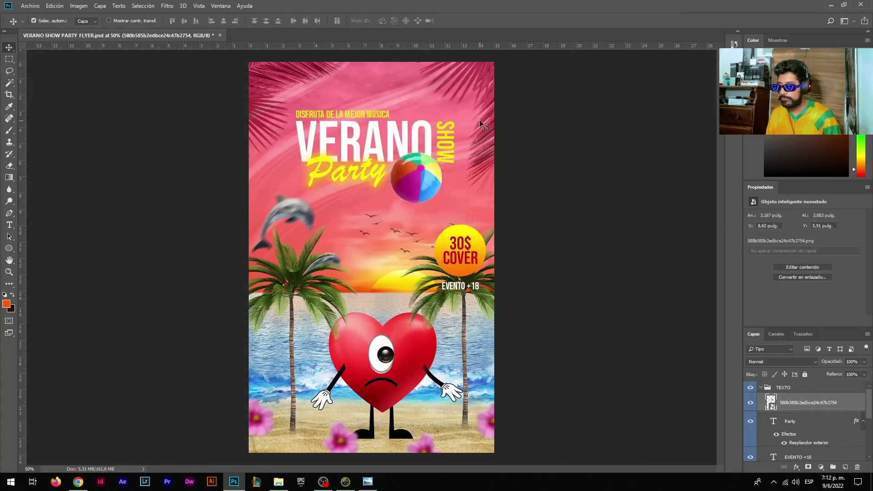
key("ctrl+alt+f")
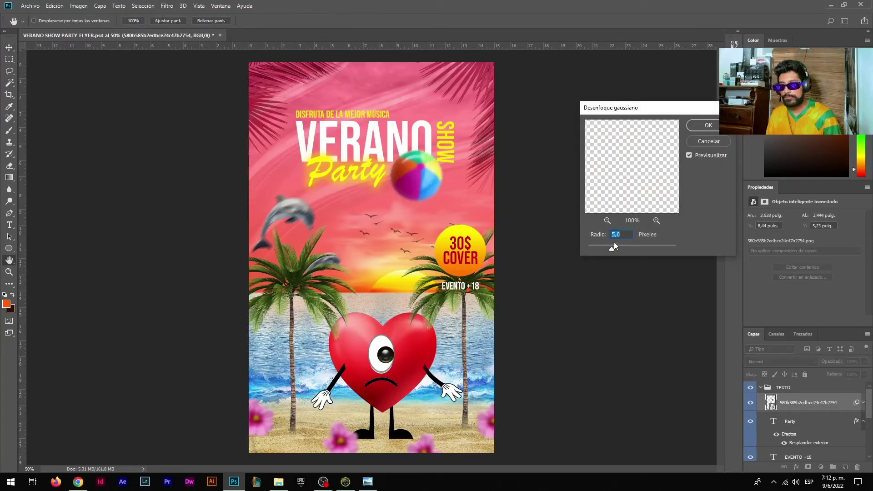
key("Return")
- Shift the TEXTO group slightly and reset EVENTO +18 below the COVER badge
left_click(760, 387)
left_click(790, 388)
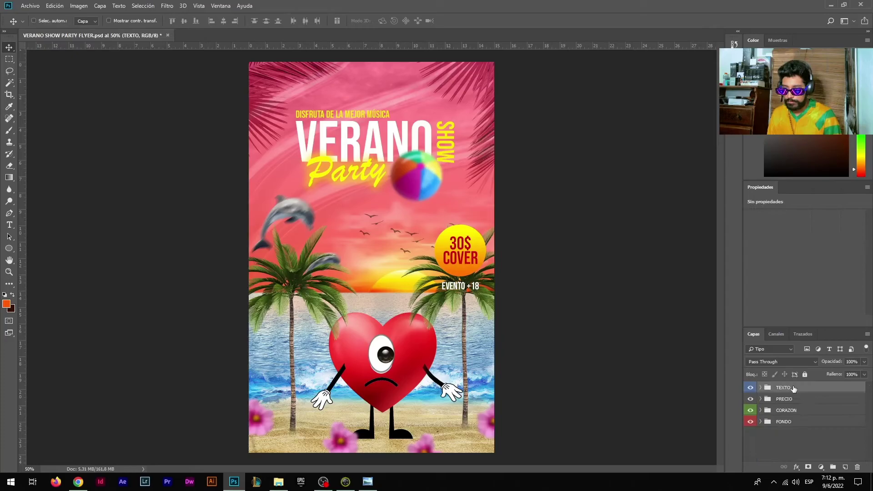
key("ctrl+t")
mouse_move(474, 292)
left_mouse_down()
mouse_move(328, 206)
mouse_move(459, 286)
left_mouse_up()
key("Return")
left_click(868, 387)
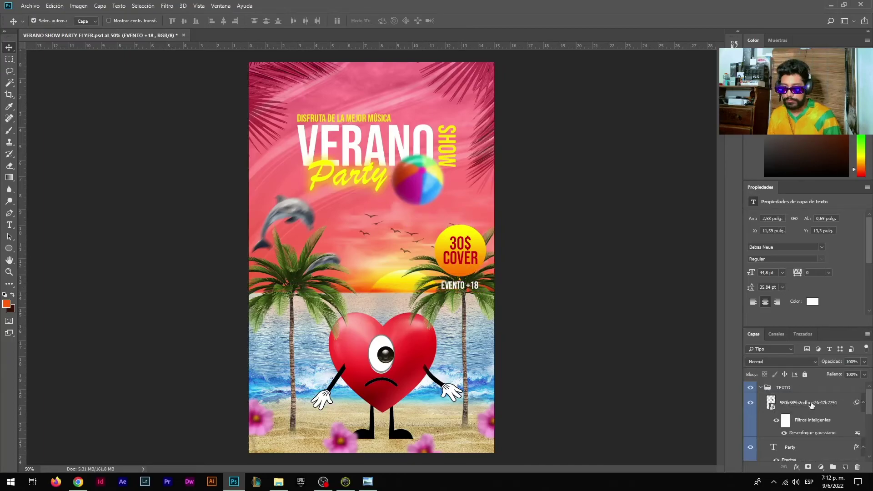
key("ctrl+shift+p")
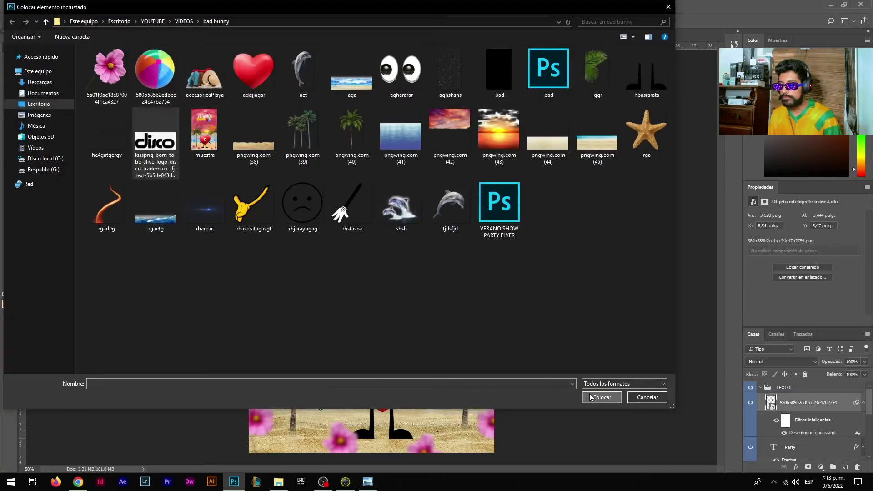
- Place the disco logo PNG on the flyer and invert it from black to white
left_click(590, 398)
key("Return")
key("w")
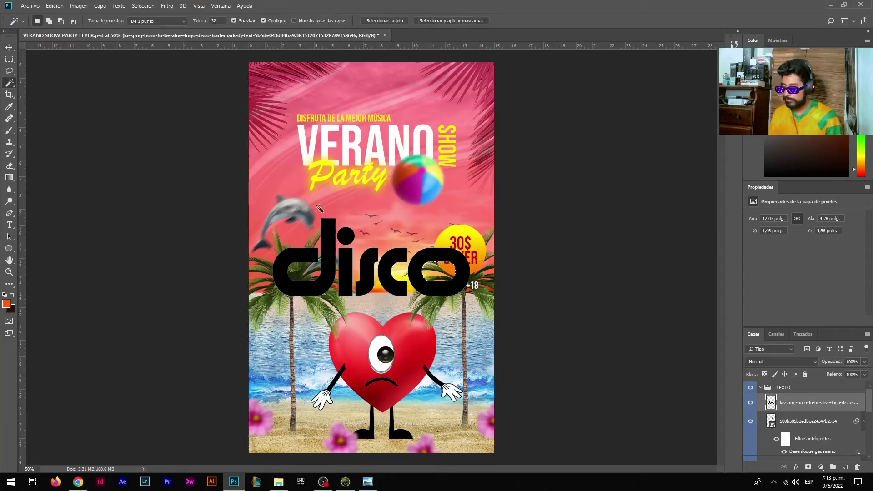
left_click(78, 5)
key("ctrl+i")
- Shrink the disco logo and position it at the flyer's top centre
key("ctrl+t")
mouse_move(468, 217)
left_mouse_down()
mouse_move(337, 256)
mouse_move(330, 274)
left_mouse_up()
left_click_drag(309, 286, 383, 93)
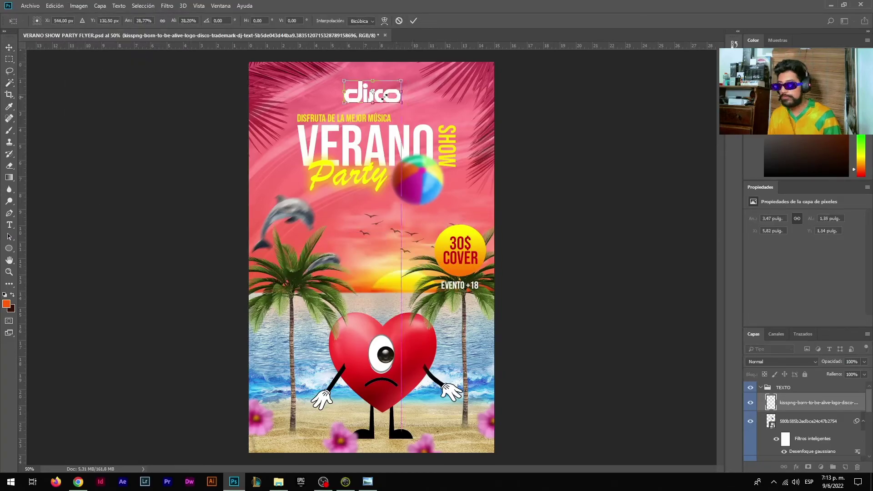
left_click(413, 21)
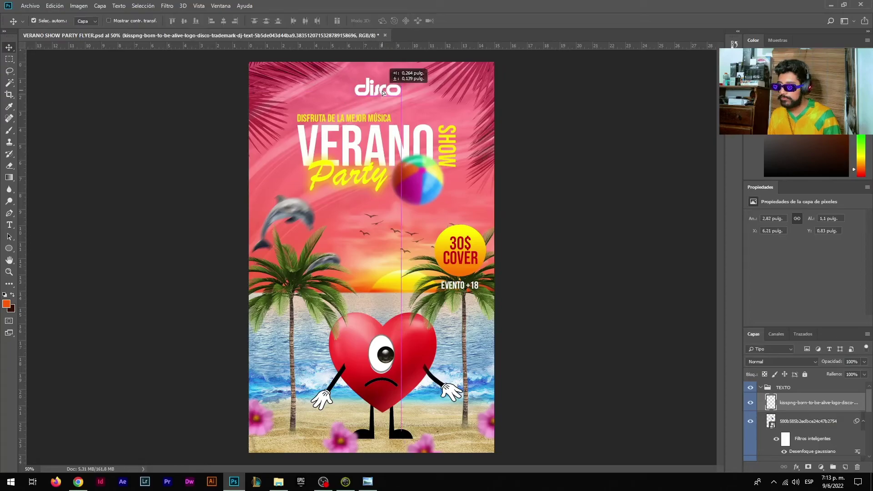
- Add the credit text 'TODOS LOS DERECHOS RESERVADOS' with the author's name, sized 16 pt
key("t")
mouse_move(266, 216)
left_mouse_down()
mouse_move(418, 232)
mouse_move(485, 226)
left_mouse_up()
type("TODOS LOS DERECHOS RESERVADOS - YERDEN")
key("ctrl+a")
left_click(233, 20)
type("16")
key("Return")
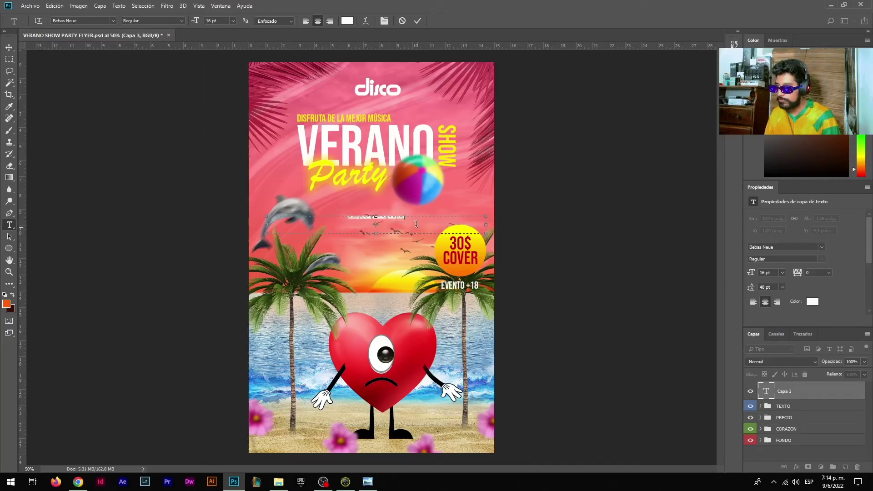
- Enlarge the credit text to 36 pt on a single line
key("ctrl+shift+period")
key("ctrl+shift+period")
key("ctrl+shift+period")
key("ctrl+v")
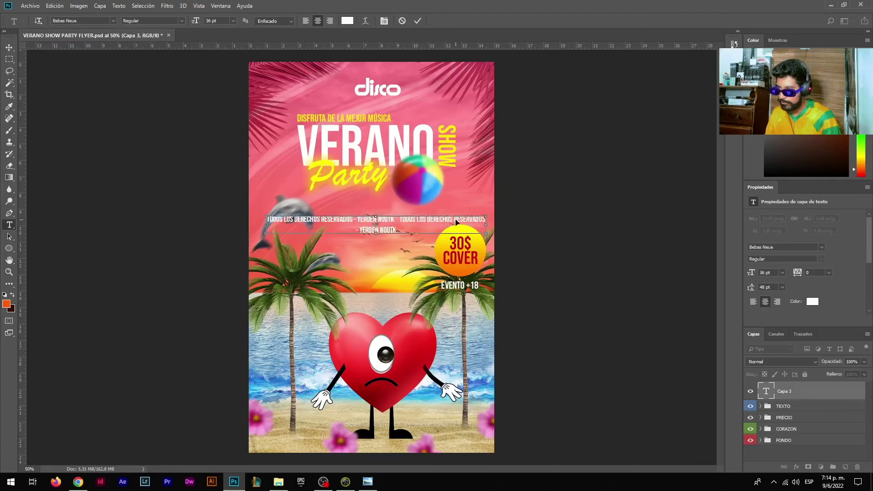
mouse_move(485, 225)
left_mouse_down()
mouse_move(681, 225)
mouse_move(475, 59)
left_mouse_up()
left_click(417, 20)
- Rotate the credit line vertical, scale it to about half, and move it to the left edge
key("ctrl+t")
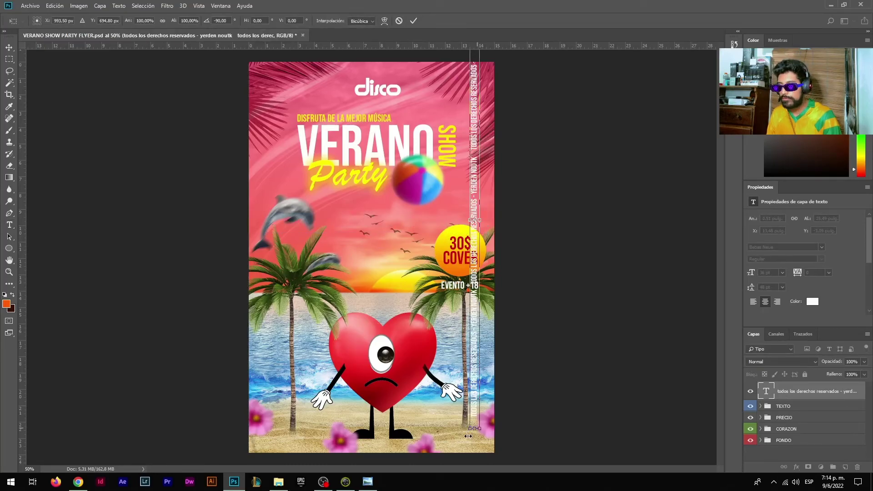
left_click_drag(468, 436, 474, 273)
key("Return")
left_click_drag(477, 156, 264, 166)
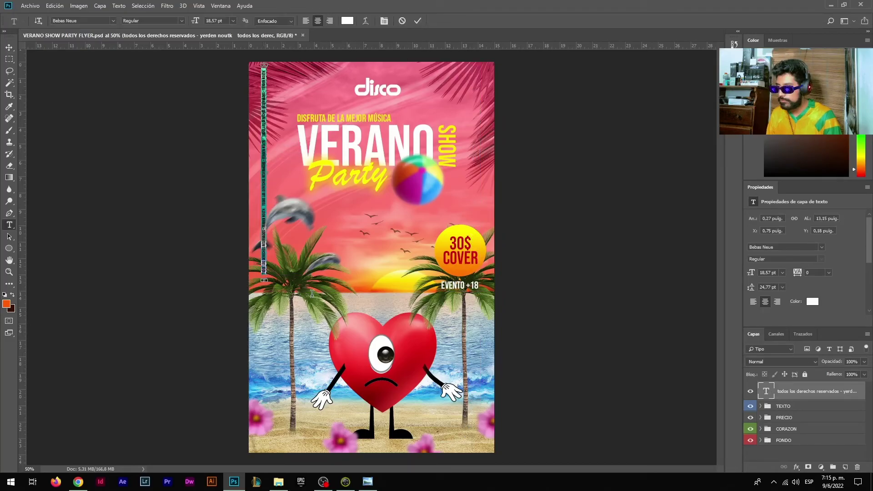
double_click(263, 166)
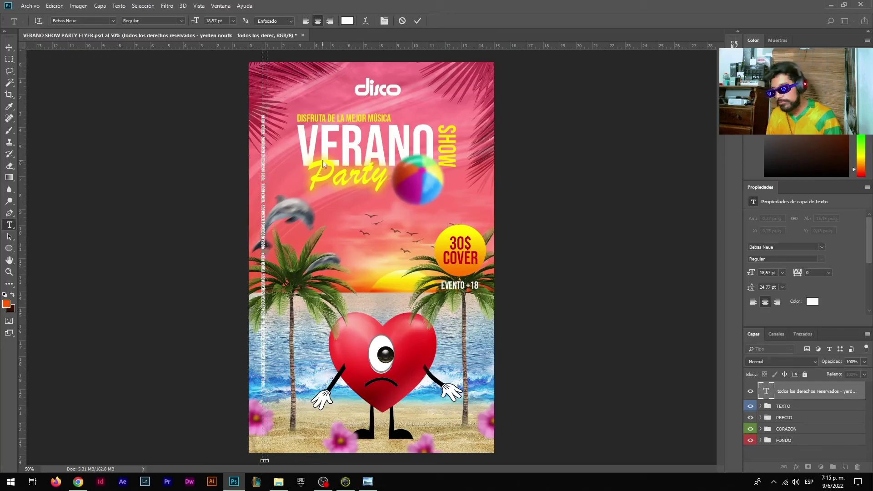
key("ctrl+Return")
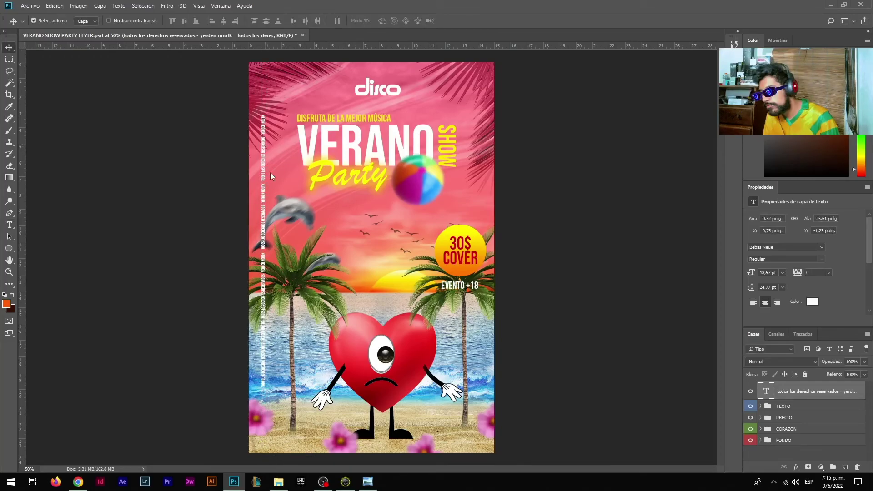
- Fade the credit line to 67% opacity, then add a new empty layer
key("6")
key("7")
left_click(846, 468)
key("ctrl+shift+p")
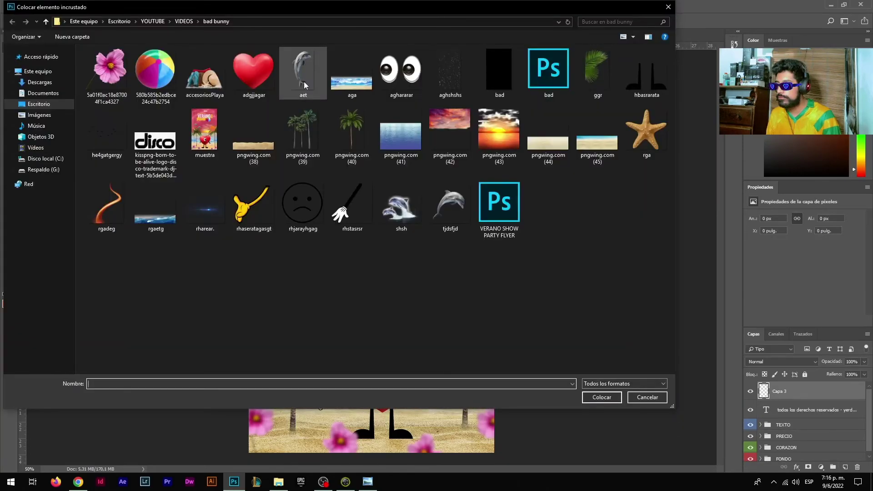
- Place the water-drop image across the flyer and rasterize it for erasing with the Eraser
double_click(303, 81)
key("Return")
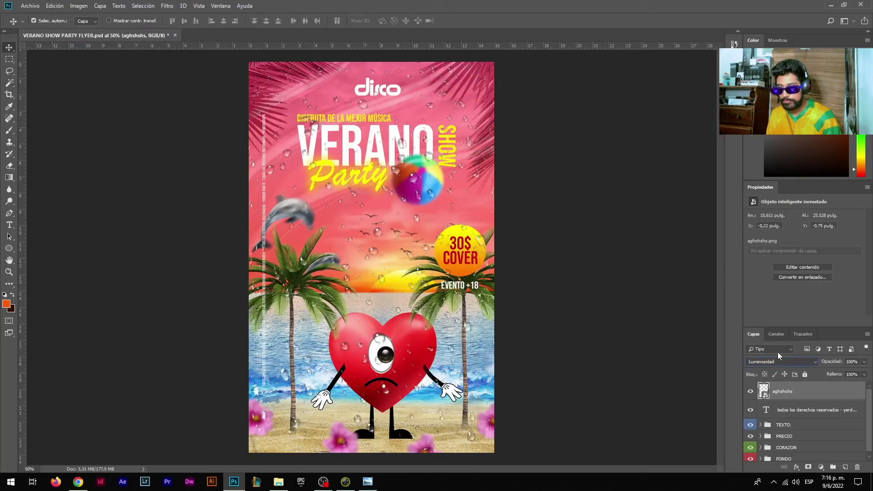
key("e")
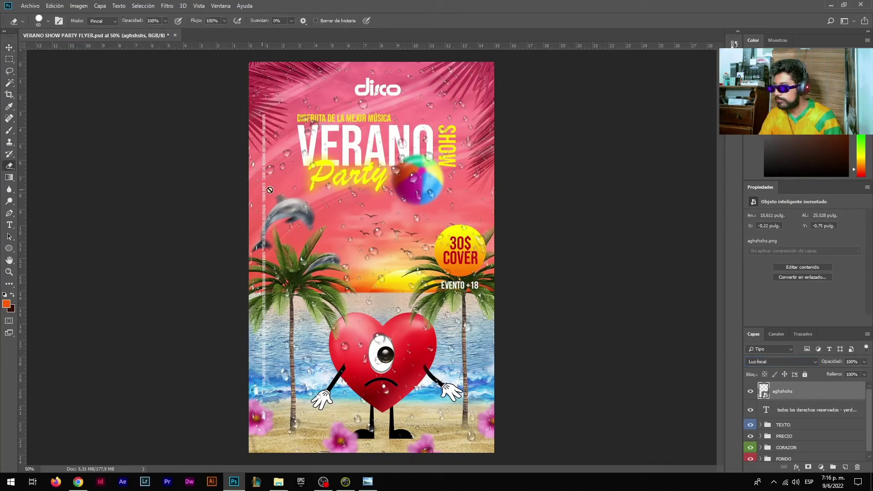
left_click(450, 205)
key("Return")
right_click(450, 204)
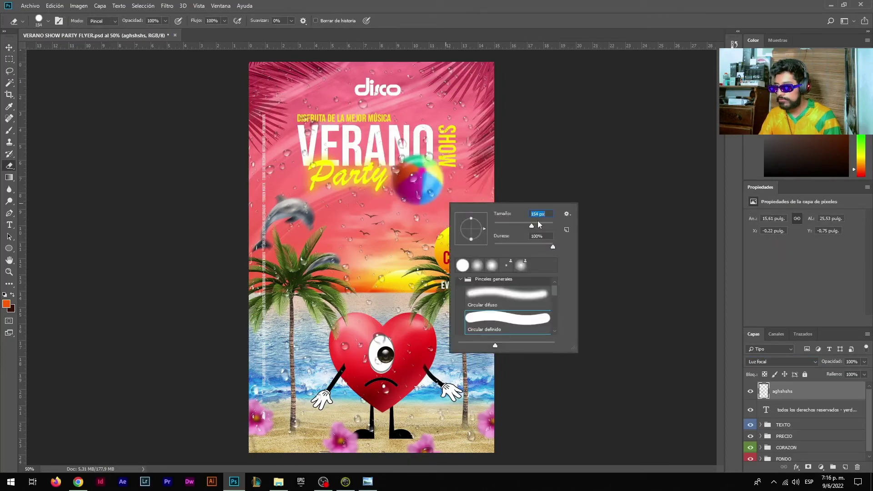